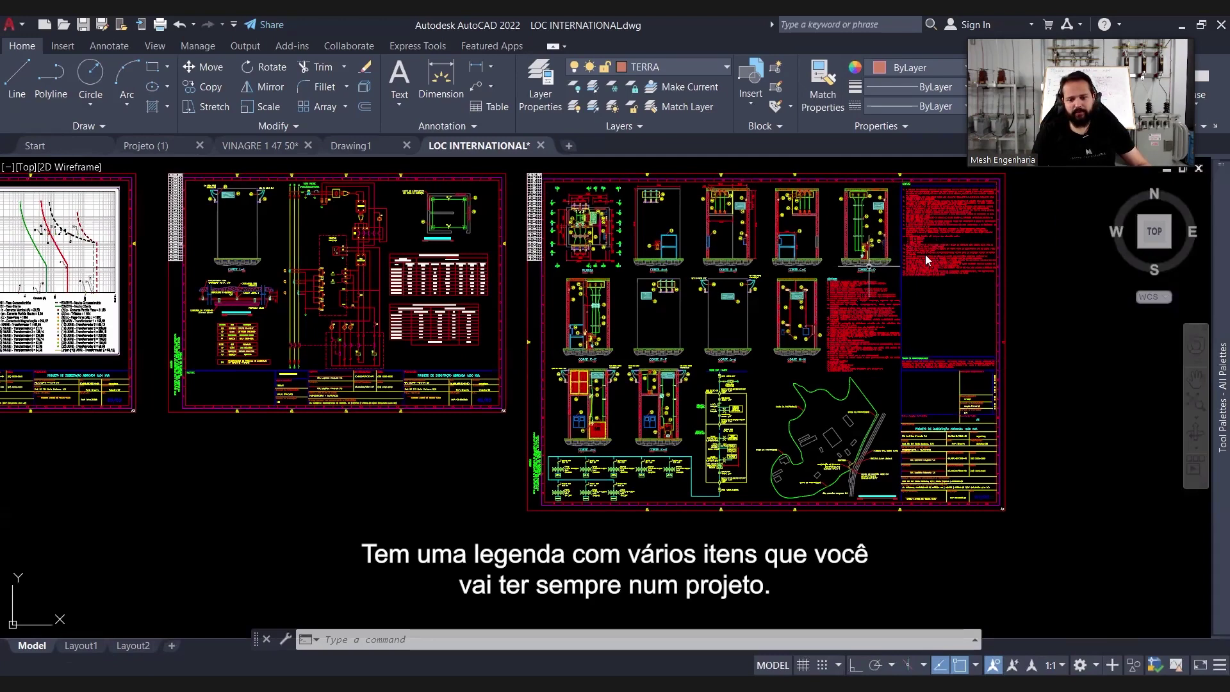
Examine the equipment legend on the substation sheet, particularly the voltage ratings in items 12 and 13
{"action": "middle_click_drag", "start_coordinate": [929, 259], "coordinate": [766, 263]}
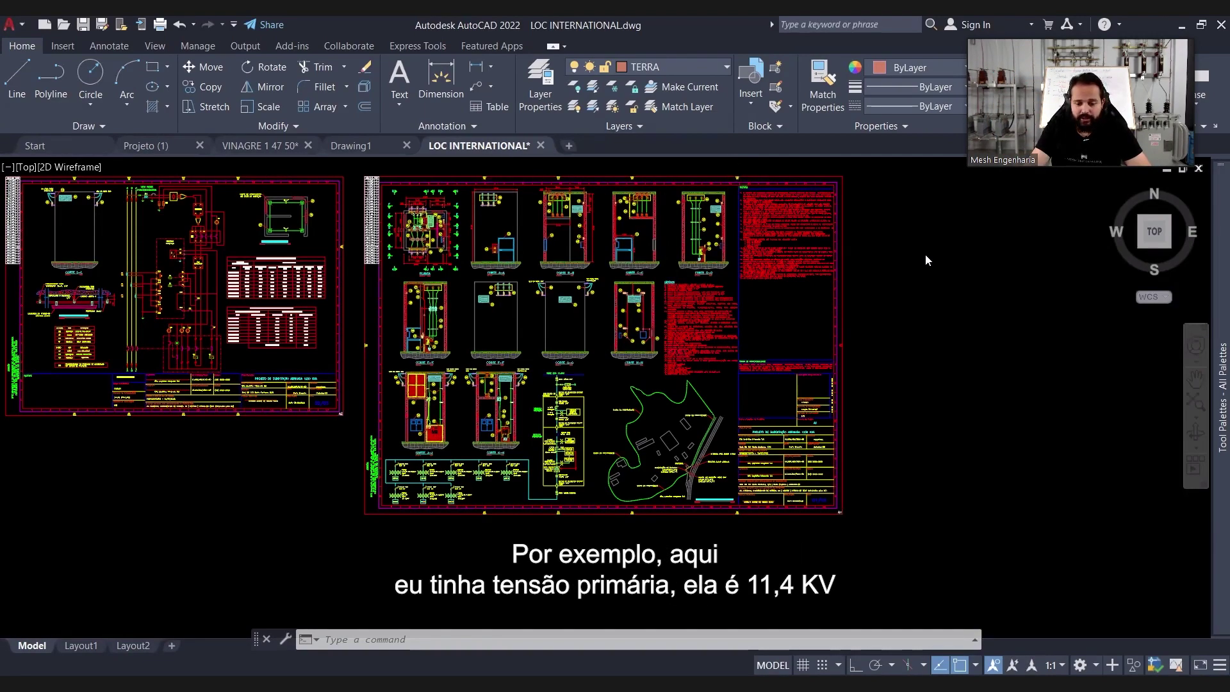
{"action": "scroll", "coordinate": [687, 337], "scroll_direction": "up", "scroll_amount": 6}
{"action": "middle_click_drag", "start_coordinate": [678, 306], "coordinate": [669, 349]}
{"action": "scroll", "coordinate": [669, 349], "scroll_direction": "down", "scroll_amount": 6}
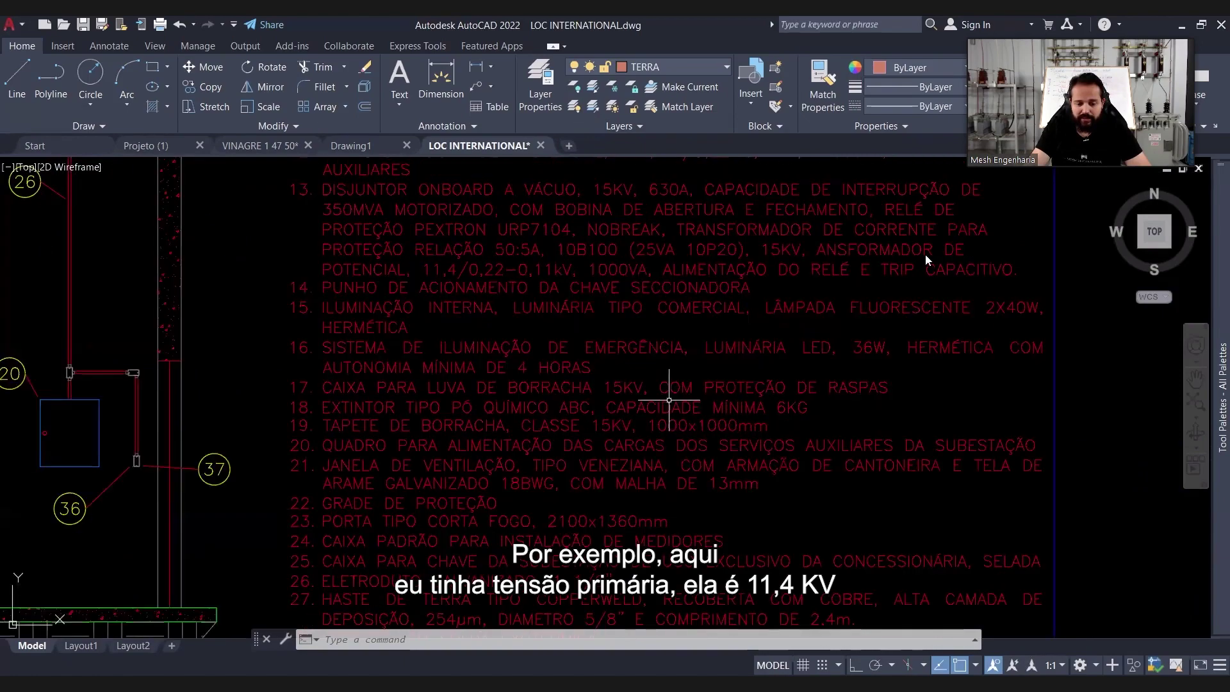
{"action": "scroll", "coordinate": [604, 425], "scroll_direction": "up", "scroll_amount": 8}
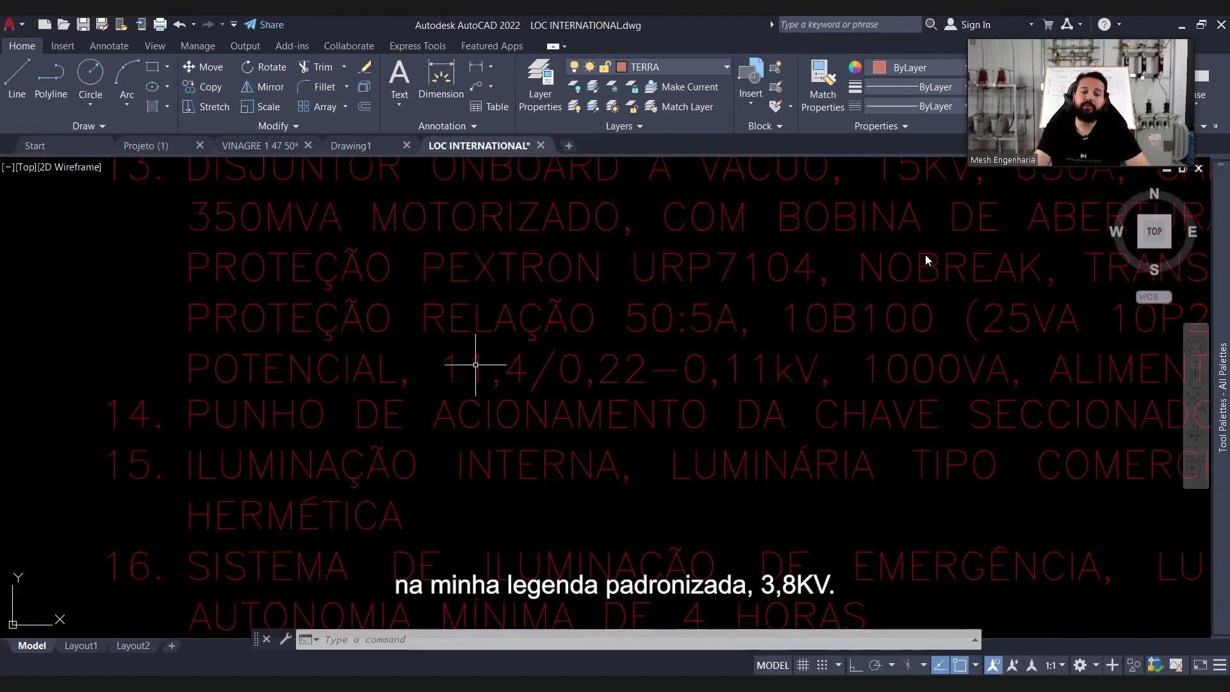
{"action": "scroll", "coordinate": [549, 327], "scroll_direction": "down", "scroll_amount": 3}
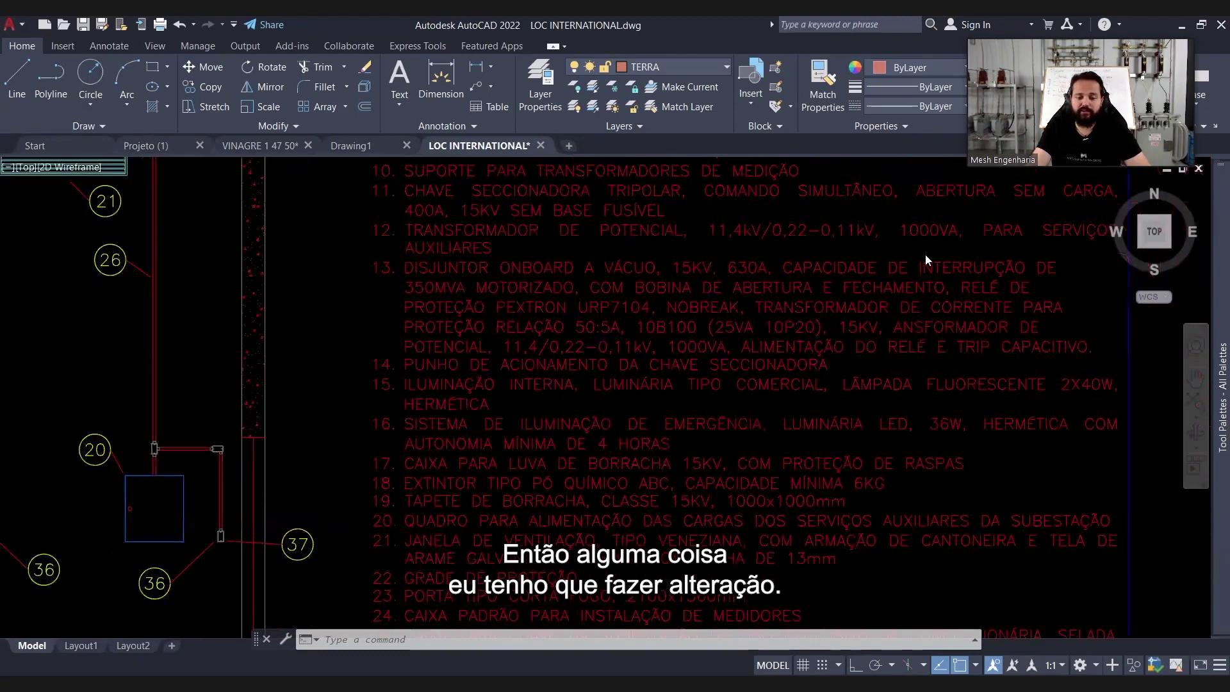
{"action": "scroll", "coordinate": [560, 261], "scroll_direction": "down", "scroll_amount": 6}
{"action": "scroll", "coordinate": [560, 261], "scroll_direction": "up", "scroll_amount": 2}
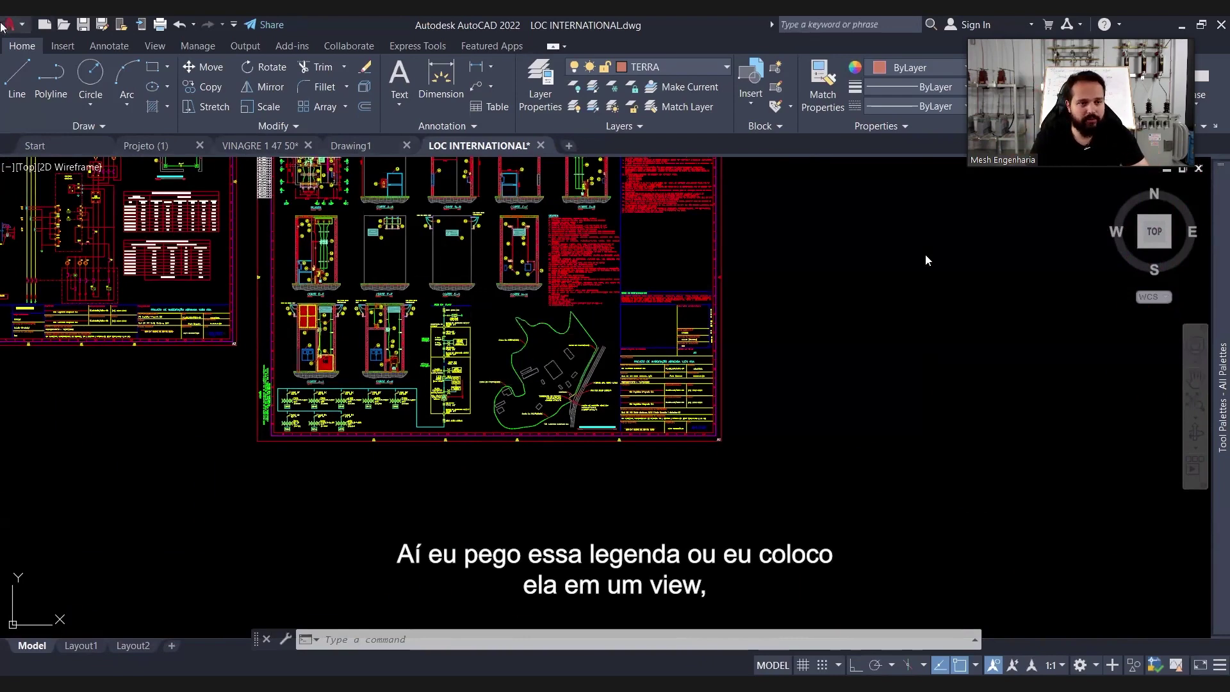
Split the model space into two vertical viewports and frame the LEGENDA list in one of them
{"action": "left_click", "coordinate": [152, 67]}
{"action": "left_click", "coordinate": [155, 45]}
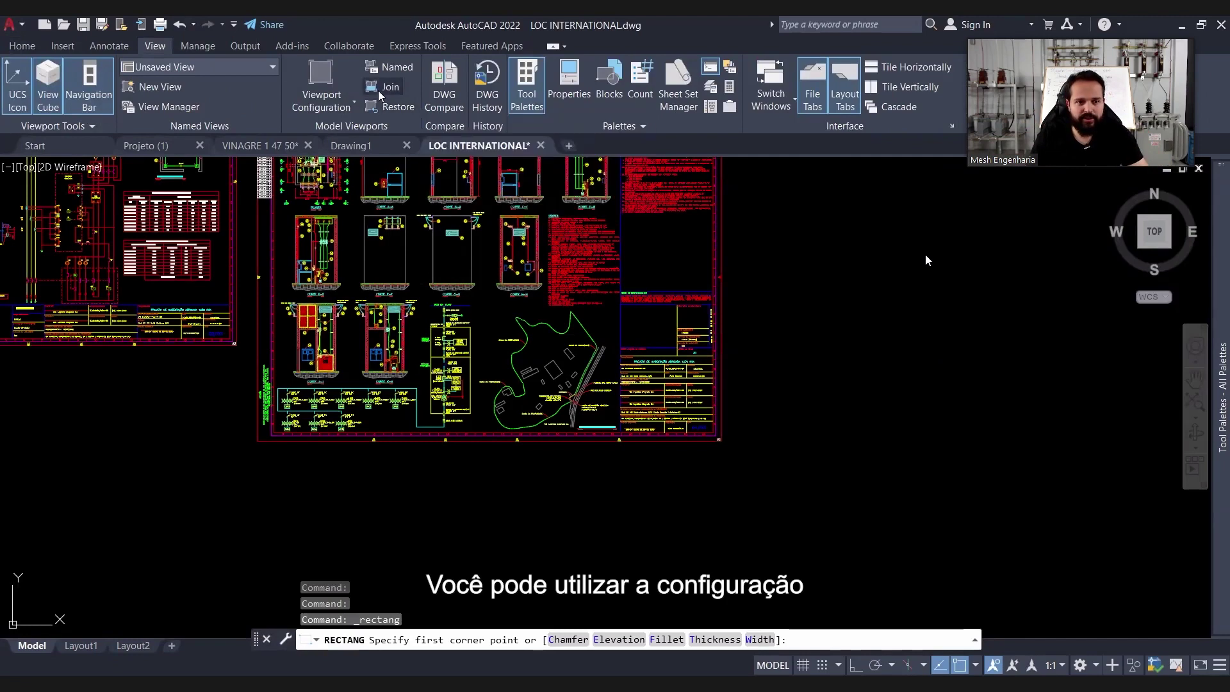
{"action": "left_click", "coordinate": [321, 103]}
{"action": "left_click", "coordinate": [323, 165]}
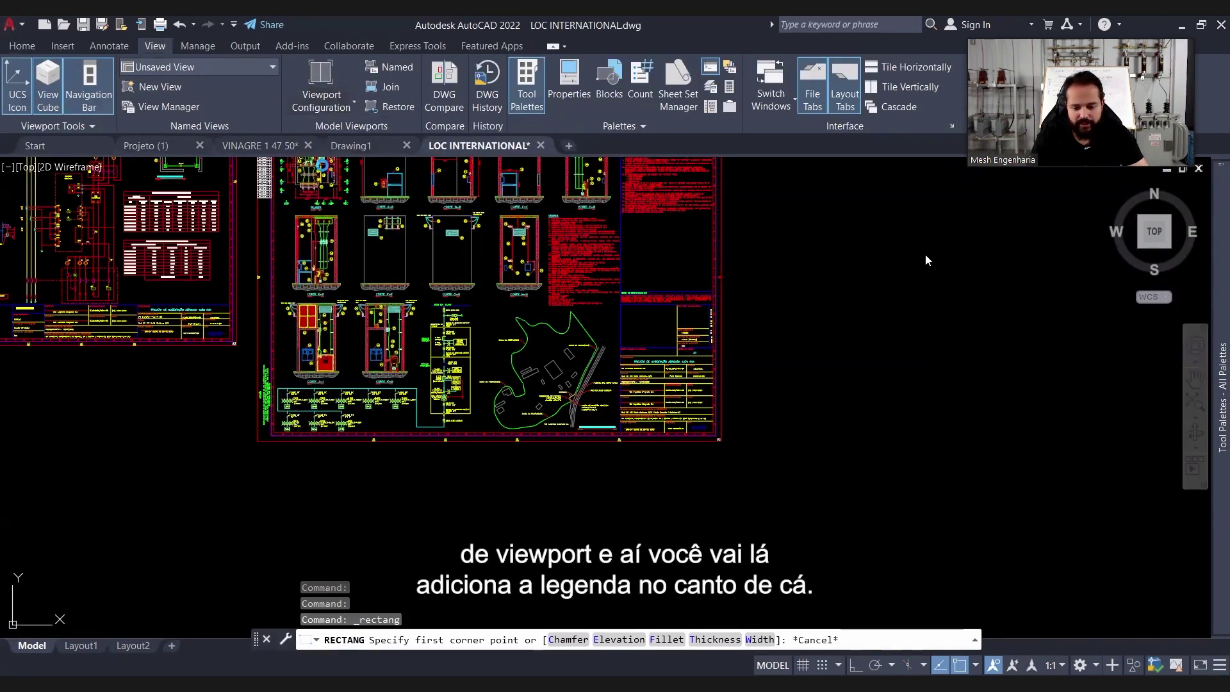
{"action": "scroll", "coordinate": [926, 259], "scroll_direction": "up", "scroll_amount": 5}
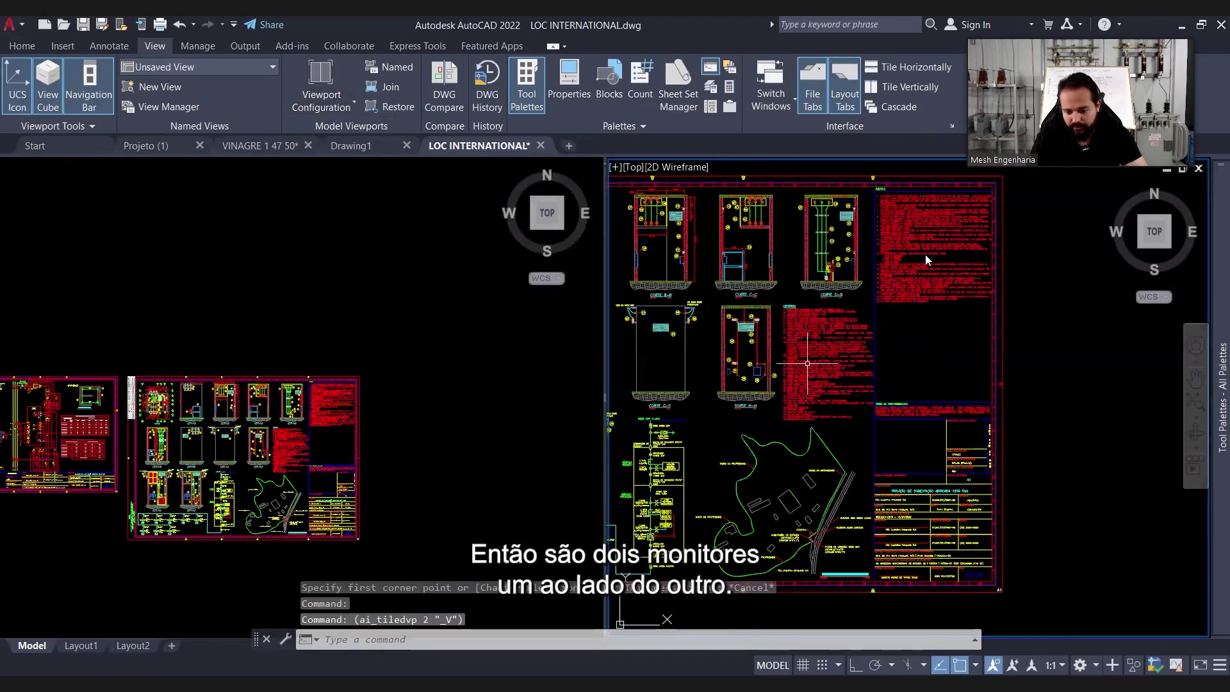
{"action": "scroll", "coordinate": [807, 363], "scroll_direction": "up", "scroll_amount": 4}
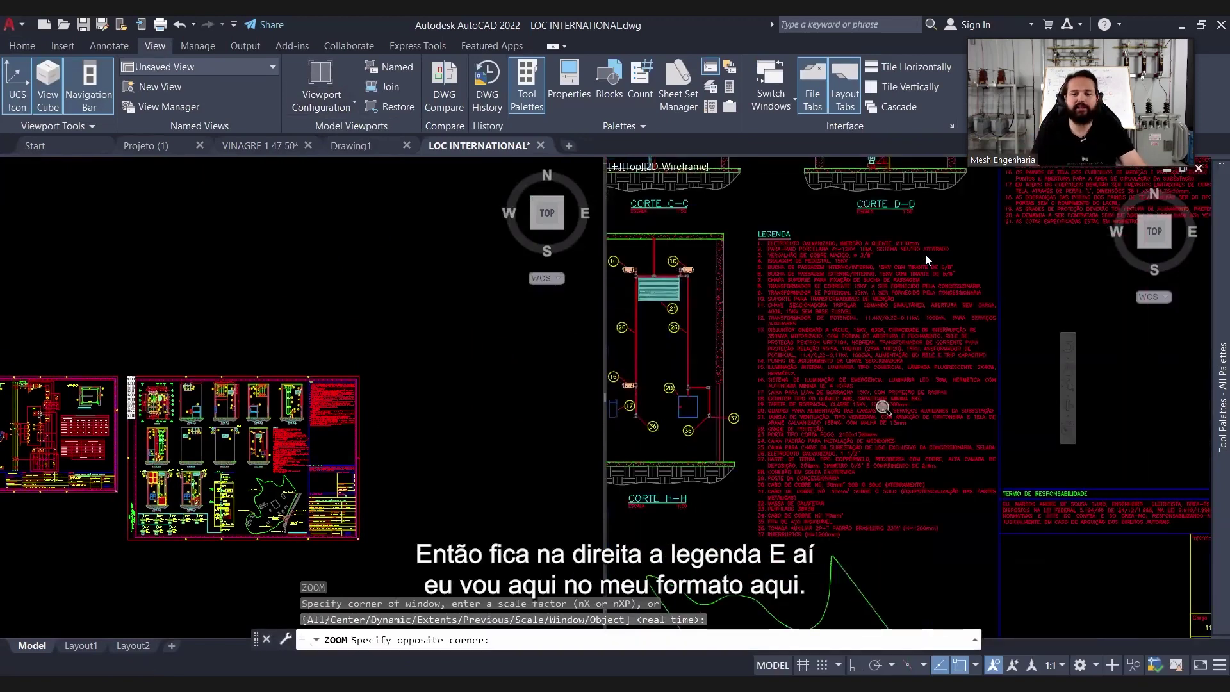
{"action": "left_click", "coordinate": [881, 410]}
Frame the PLANTA floor plan with its numbered callouts in the other viewport, beside the legend
{"action": "left_click", "coordinate": [286, 353]}
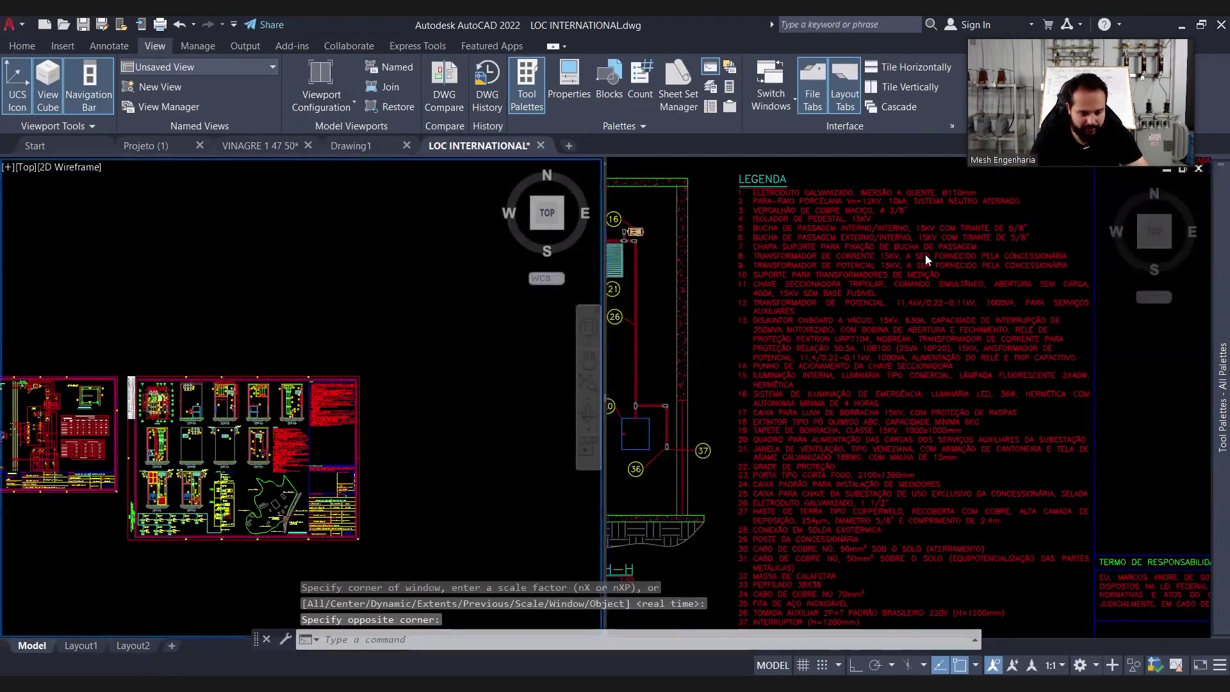
{"action": "scroll", "coordinate": [153, 403], "scroll_direction": "up", "scroll_amount": 10}
{"action": "scroll", "coordinate": [259, 380], "scroll_direction": "up", "scroll_amount": 2}
{"action": "middle_click_drag", "start_coordinate": [256, 382], "coordinate": [232, 342]}
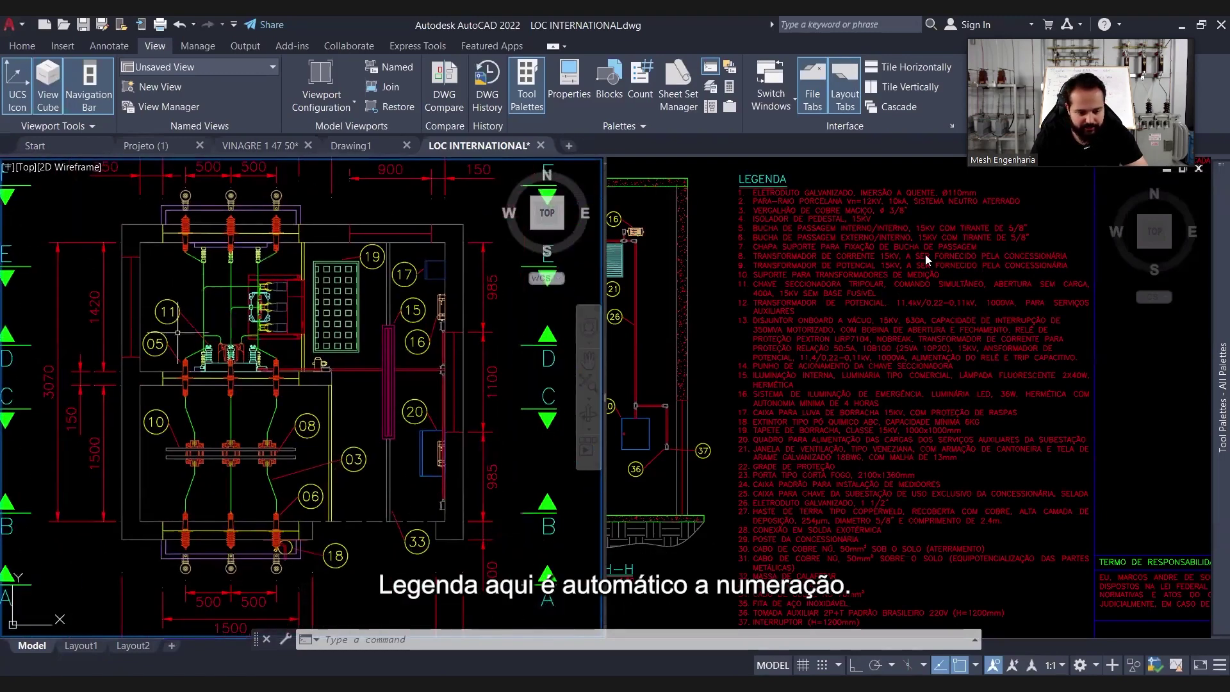
{"action": "left_click", "coordinate": [160, 291]}
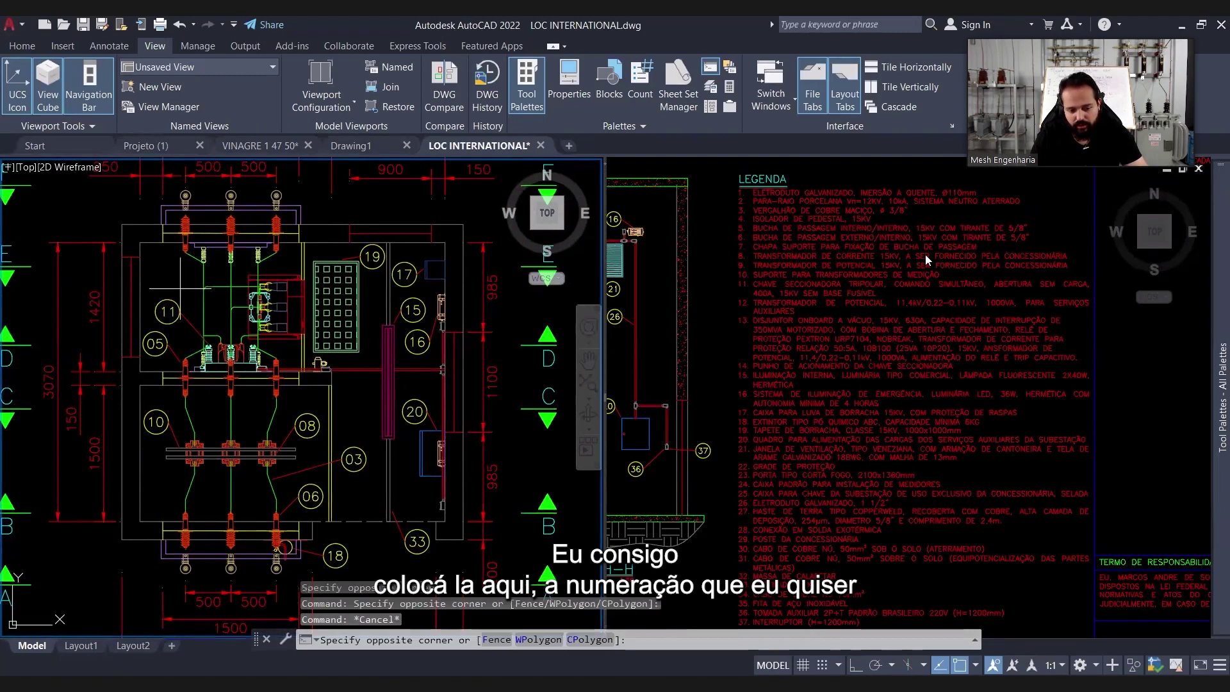
{"action": "key", "text": "Escape"}
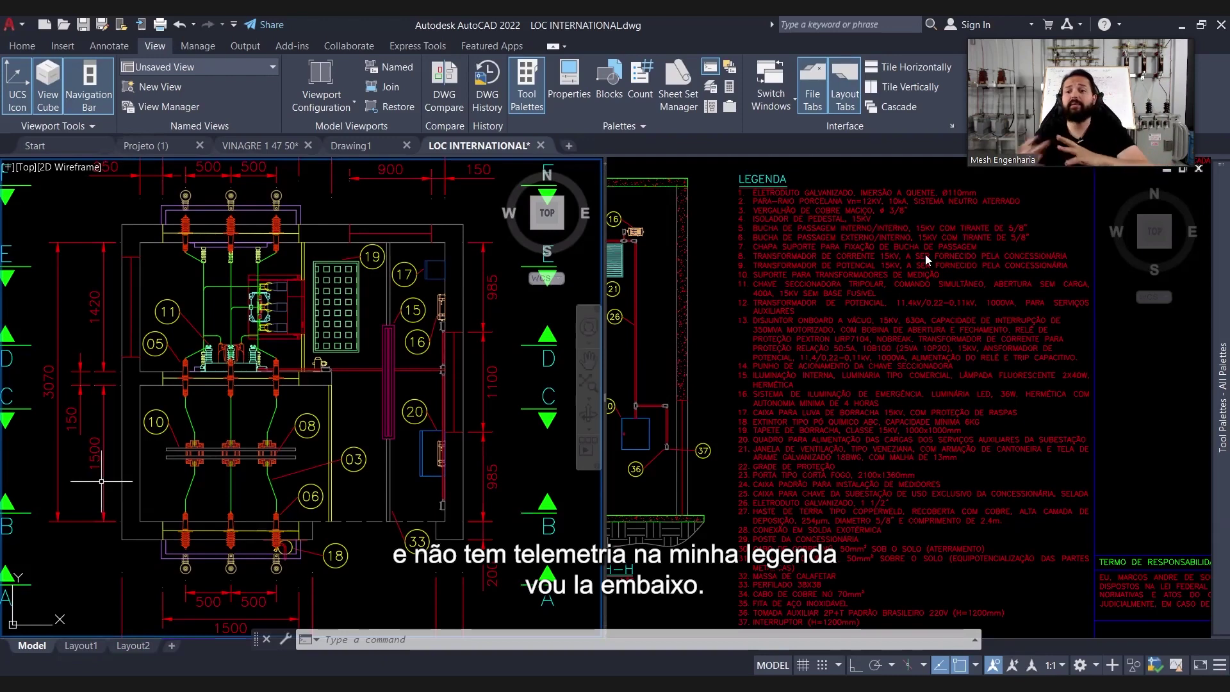
Bring the legend's last items into view and check the callouts in section B-B and its neighbouring sections against them
{"action": "left_click", "coordinate": [758, 498]}
{"action": "middle_click_drag", "start_coordinate": [758, 497], "coordinate": [751, 400]}
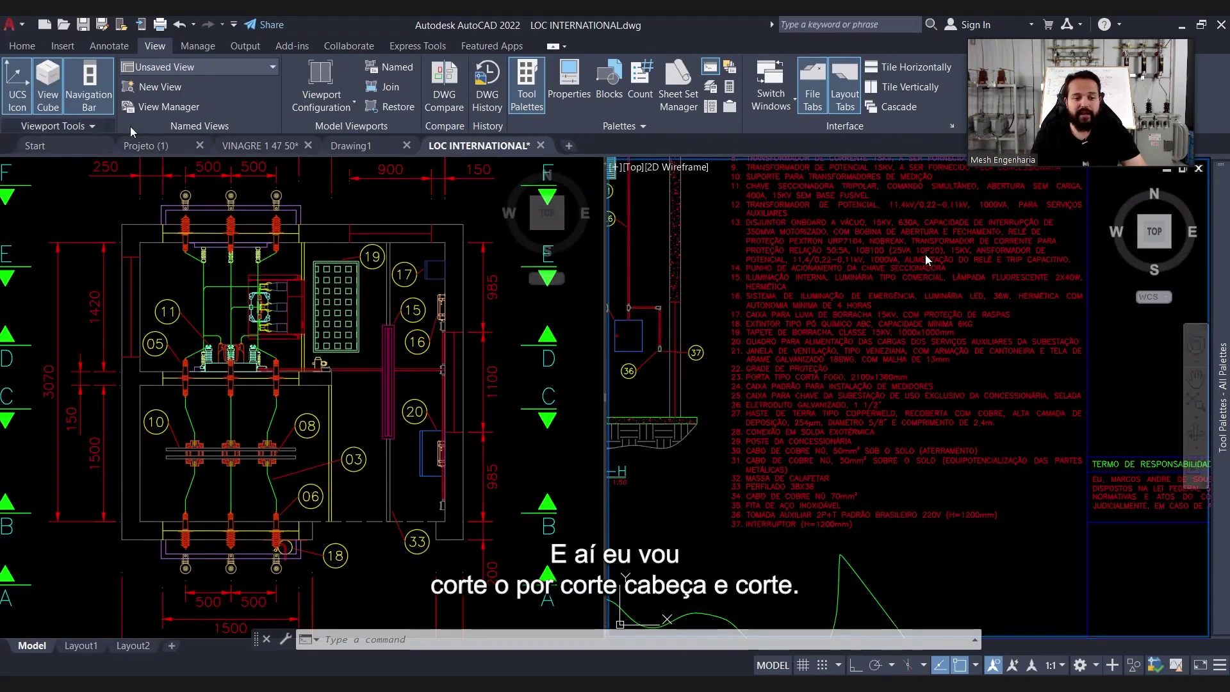
{"action": "left_click", "coordinate": [177, 302]}
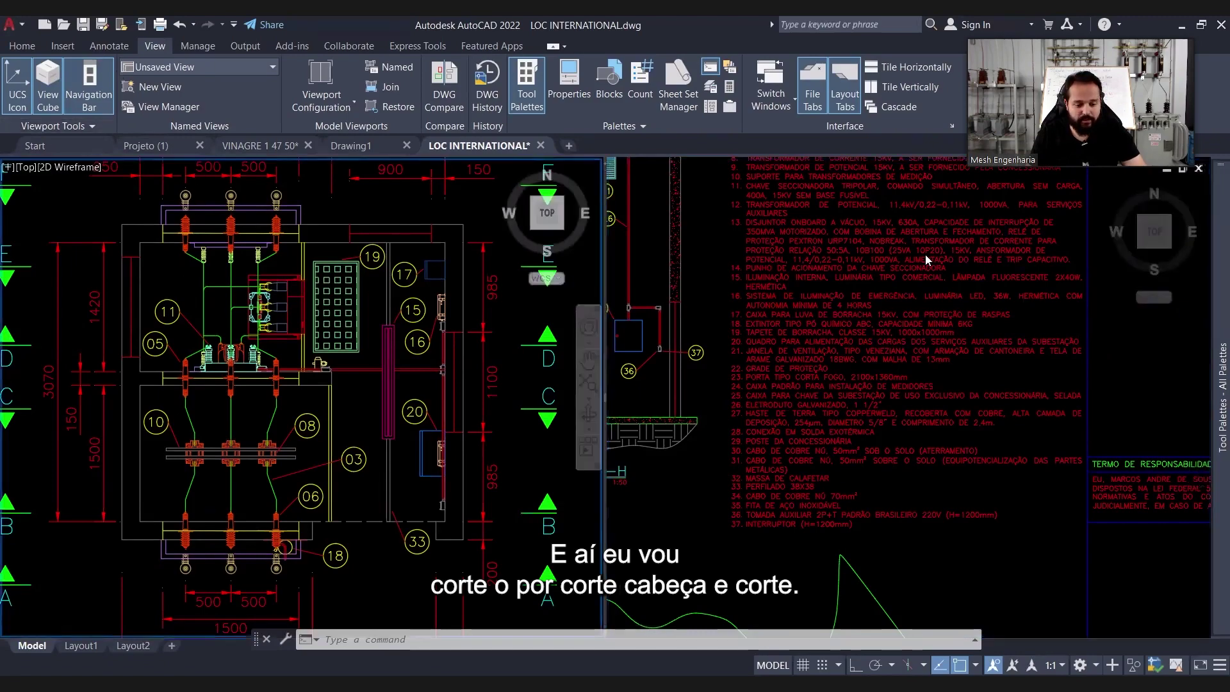
{"action": "scroll", "coordinate": [177, 301], "scroll_direction": "down", "scroll_amount": 6}
{"action": "scroll", "coordinate": [302, 288], "scroll_direction": "up", "scroll_amount": 7}
{"action": "middle_click_drag", "start_coordinate": [397, 424], "coordinate": [90, 358]}
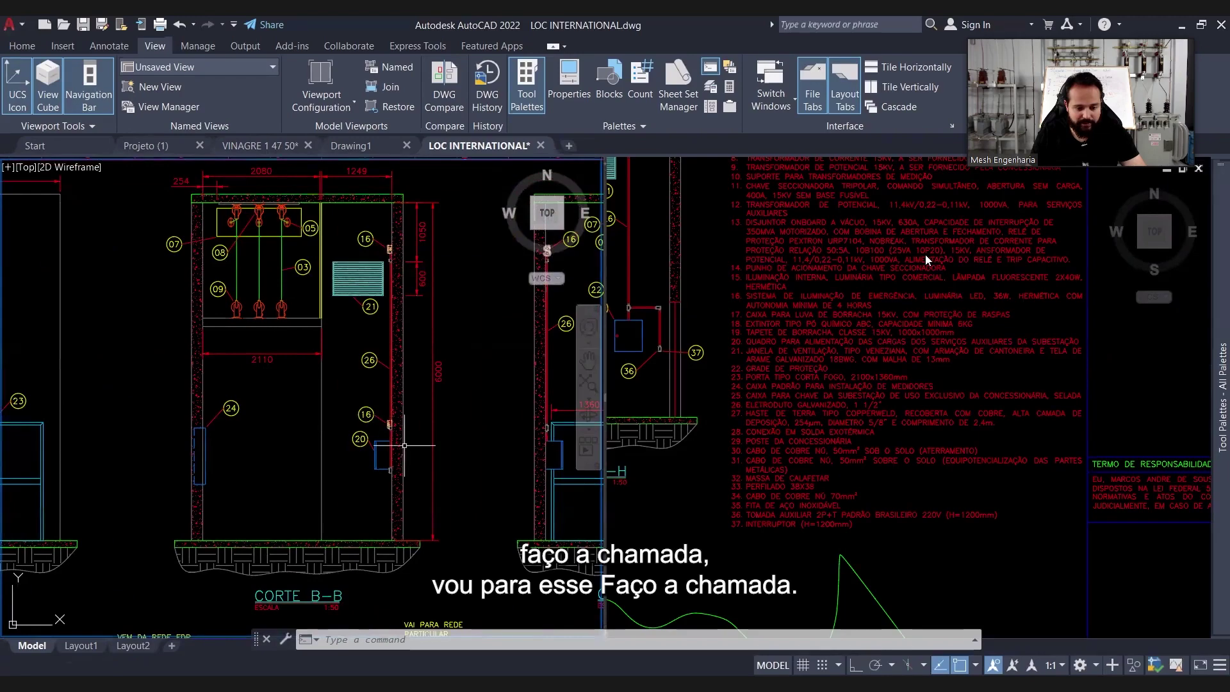
{"action": "middle_click_drag", "start_coordinate": [405, 446], "coordinate": [52, 427]}
{"action": "middle_click_drag", "start_coordinate": [410, 410], "coordinate": [380, 310]}
{"action": "scroll", "coordinate": [380, 310], "scroll_direction": "down", "scroll_amount": 8}
{"action": "scroll", "coordinate": [257, 340], "scroll_direction": "up", "scroll_amount": 1}
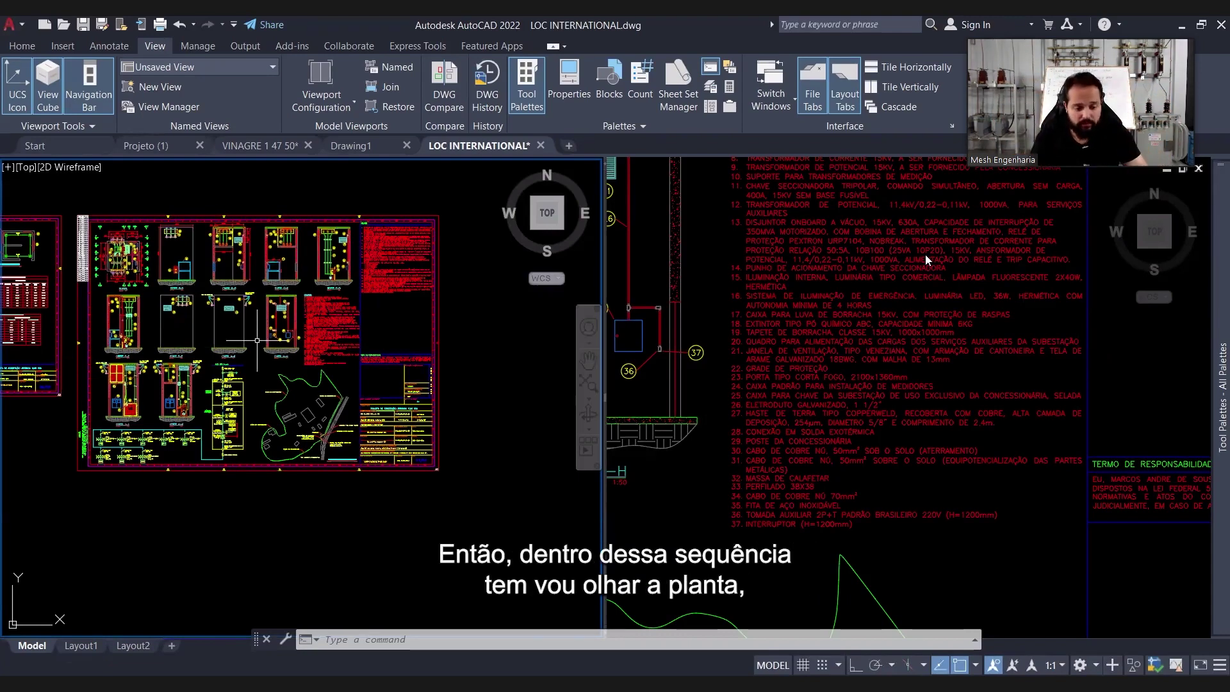
Compare the PLANTA floor plan with its corresponding sections, checking that equipment and callouts match from view to view
{"action": "scroll", "coordinate": [102, 240], "scroll_direction": "up", "scroll_amount": 8}
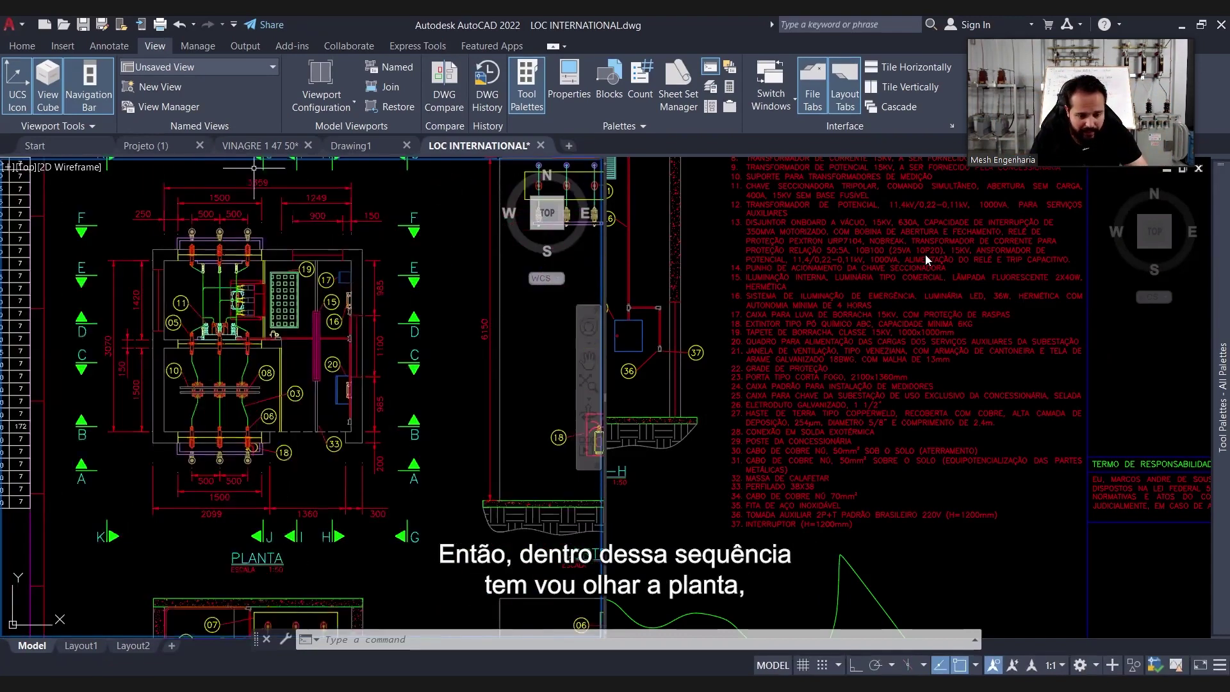
{"action": "scroll", "coordinate": [38, 323], "scroll_direction": "down", "scroll_amount": 3}
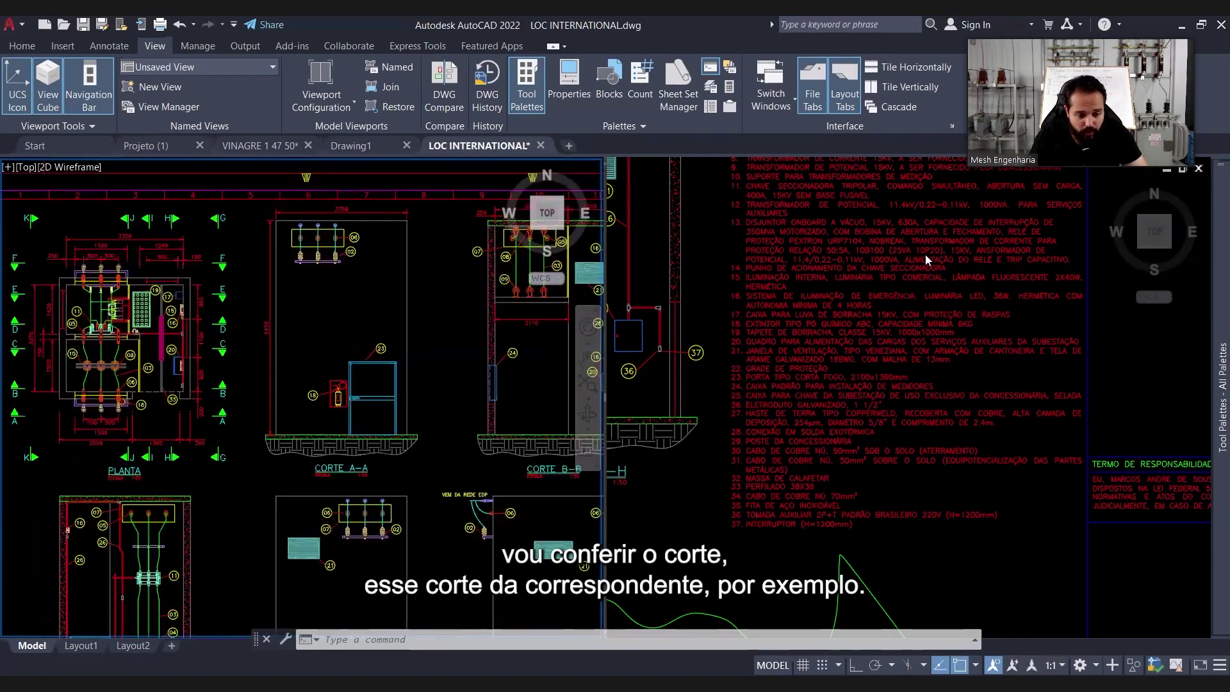
{"action": "middle_click_drag", "start_coordinate": [214, 382], "coordinate": [144, 301]}
{"action": "middle_click_drag", "start_coordinate": [269, 384], "coordinate": [185, 347]}
{"action": "scroll", "coordinate": [181, 353], "scroll_direction": "up", "scroll_amount": 5}
{"action": "scroll", "coordinate": [227, 318], "scroll_direction": "down", "scroll_amount": 6}
{"action": "scroll", "coordinate": [193, 324], "scroll_direction": "up", "scroll_amount": 4}
{"action": "middle_click_drag", "start_coordinate": [558, 362], "coordinate": [448, 359]}
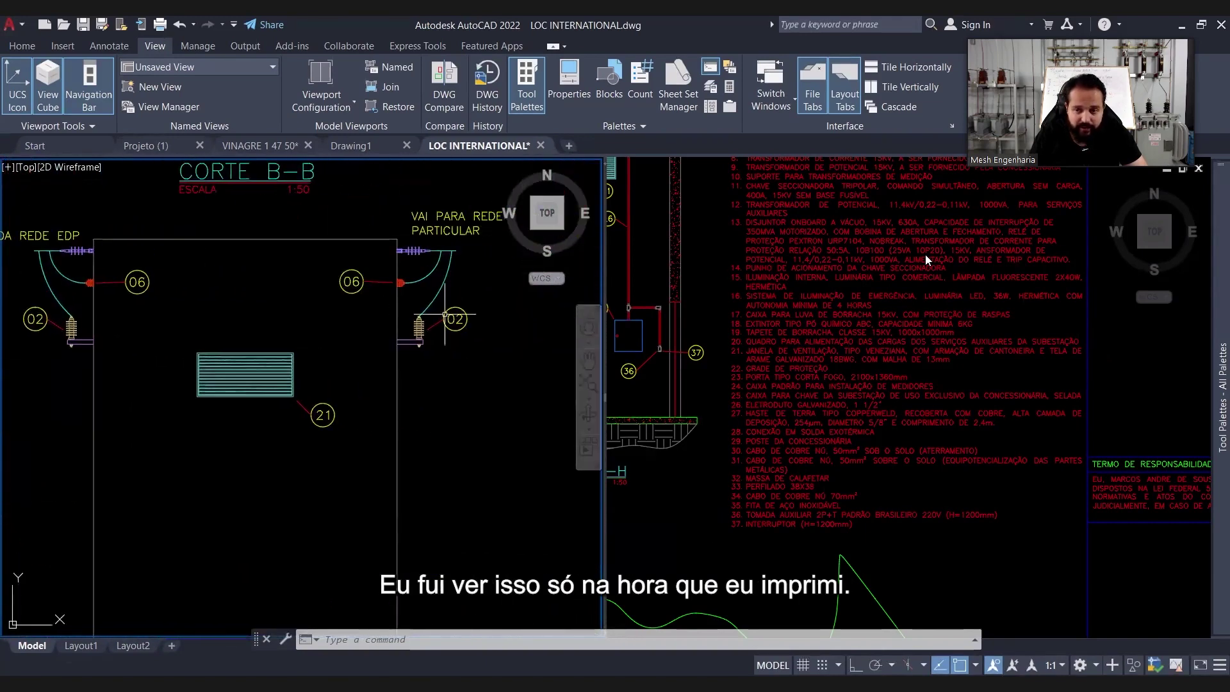
{"action": "scroll", "coordinate": [412, 343], "scroll_direction": "down", "scroll_amount": 6}
{"action": "scroll", "coordinate": [219, 366], "scroll_direction": "up", "scroll_amount": 4}
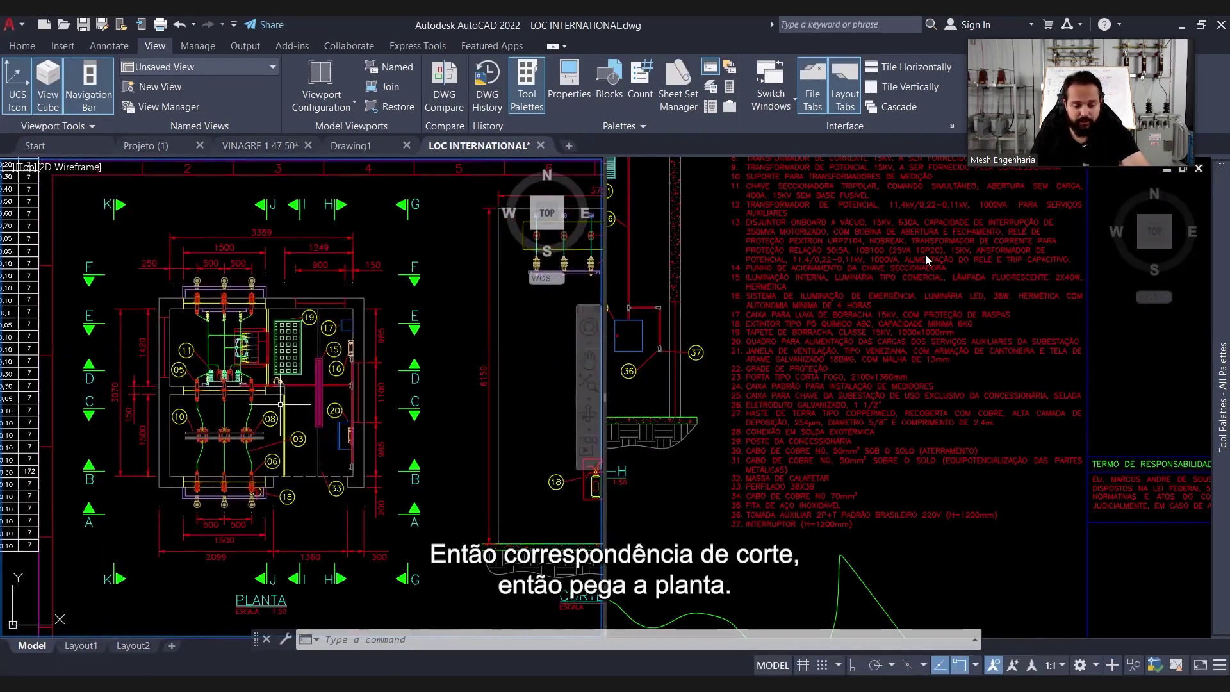
{"action": "middle_click_drag", "start_coordinate": [599, 303], "coordinate": [236, 322]}
{"action": "scroll", "coordinate": [397, 251], "scroll_direction": "down", "scroll_amount": 5}
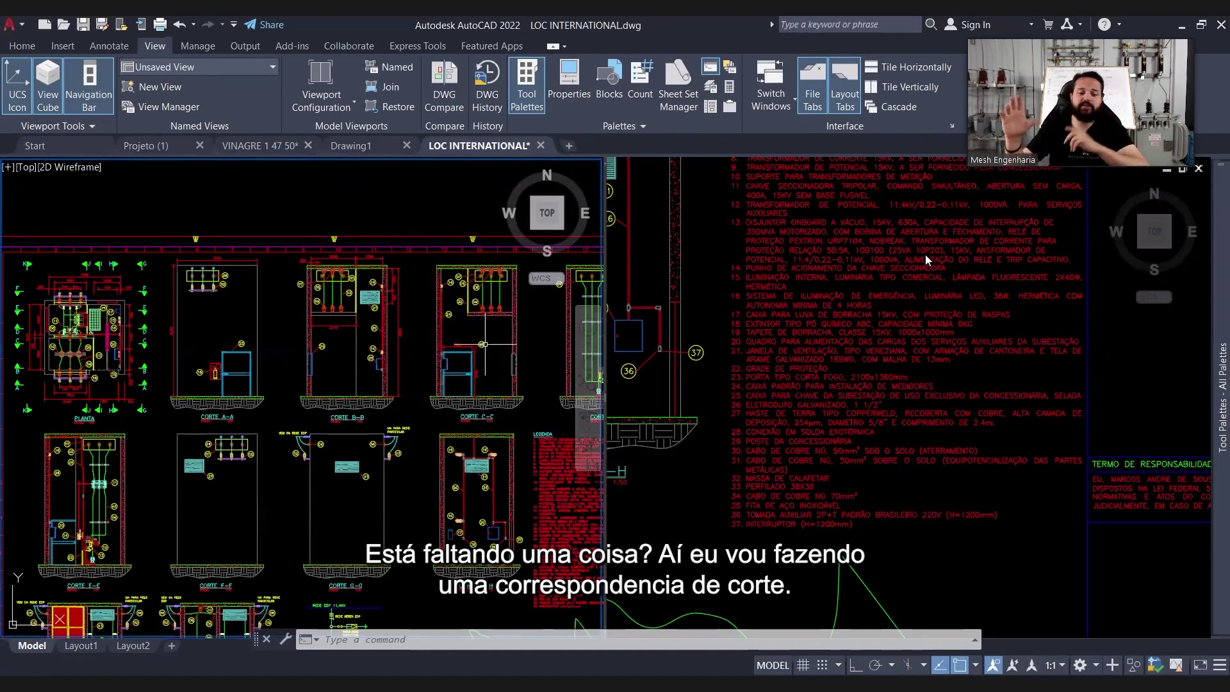
Cross-check the remaining sections, the single-line diagram and the site plan for drafting errors
{"action": "mouse_move", "coordinate": [315, 529]}
{"action": "middle_mouse_down"}
{"action": "mouse_move", "coordinate": [368, 364]}
{"action": "mouse_move", "coordinate": [354, 367]}
{"action": "middle_mouse_up"}
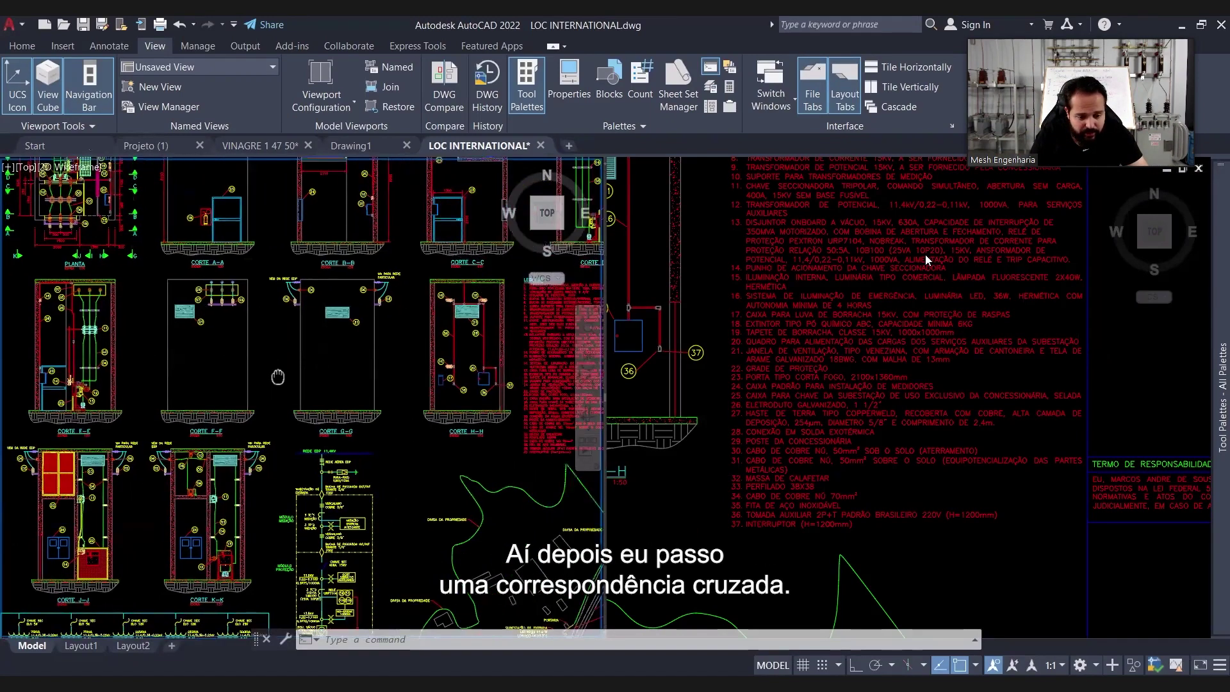
{"action": "middle_click", "coordinate": [194, 276]}
{"action": "middle_click", "coordinate": [193, 276]}
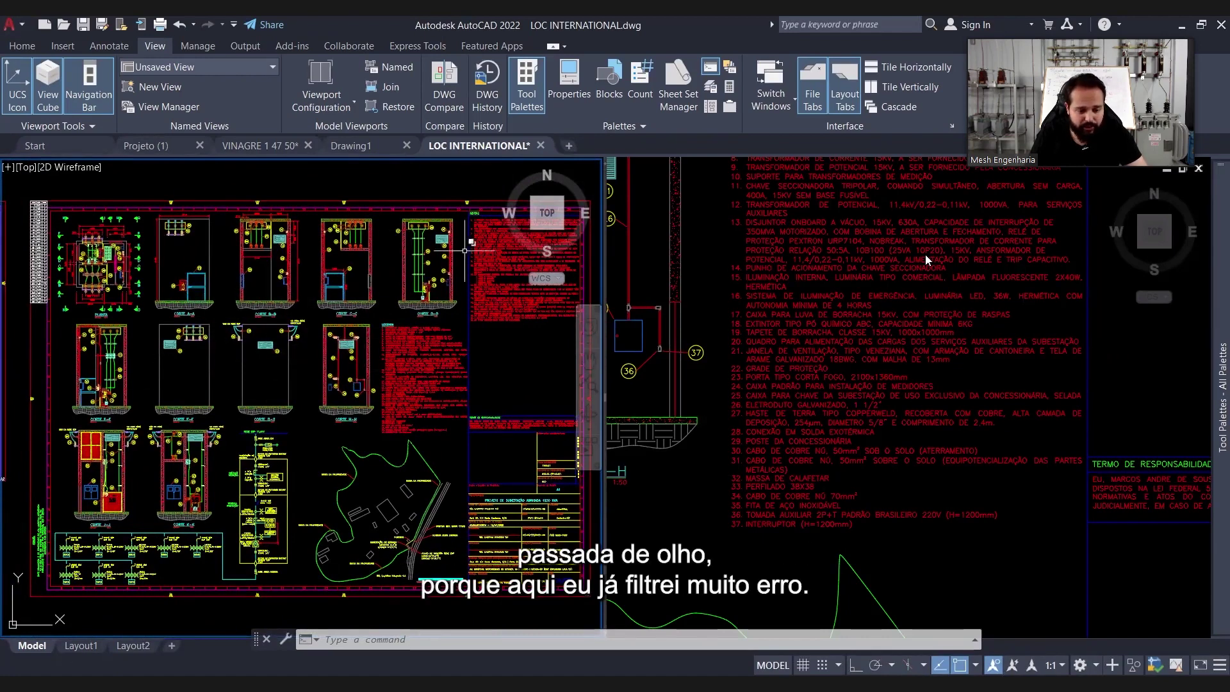
{"action": "middle_click_drag", "start_coordinate": [491, 264], "coordinate": [542, 205]}
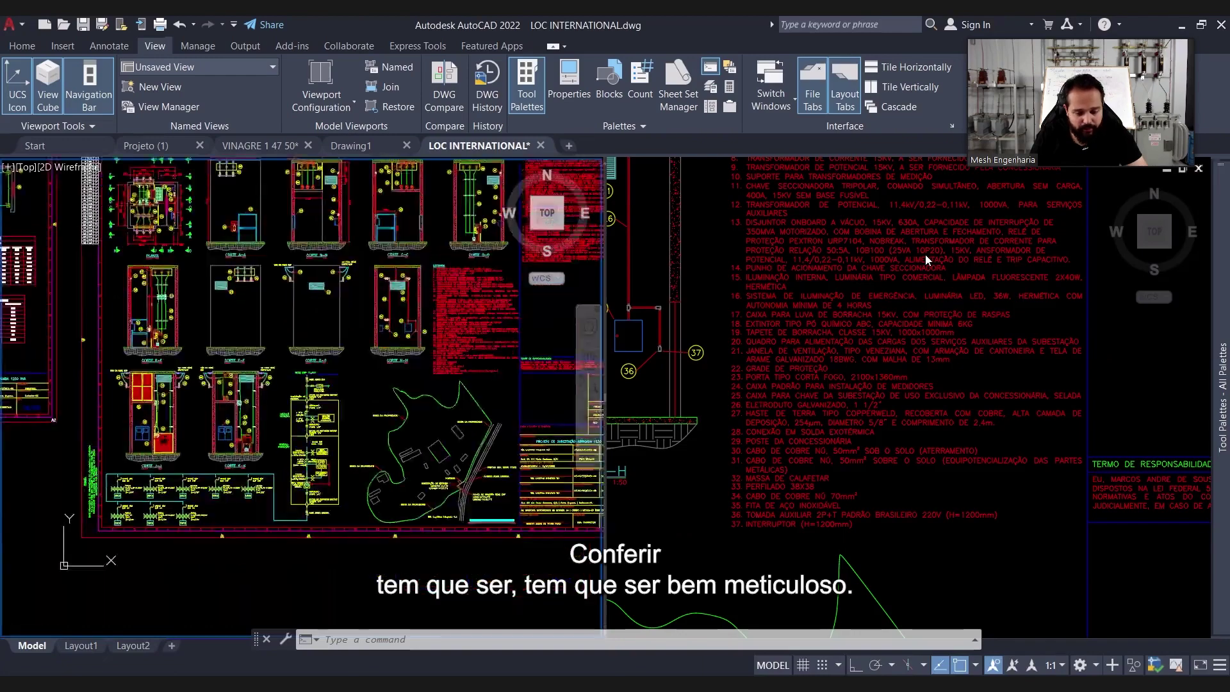
{"action": "scroll", "coordinate": [398, 570], "scroll_direction": "up", "scroll_amount": 2}
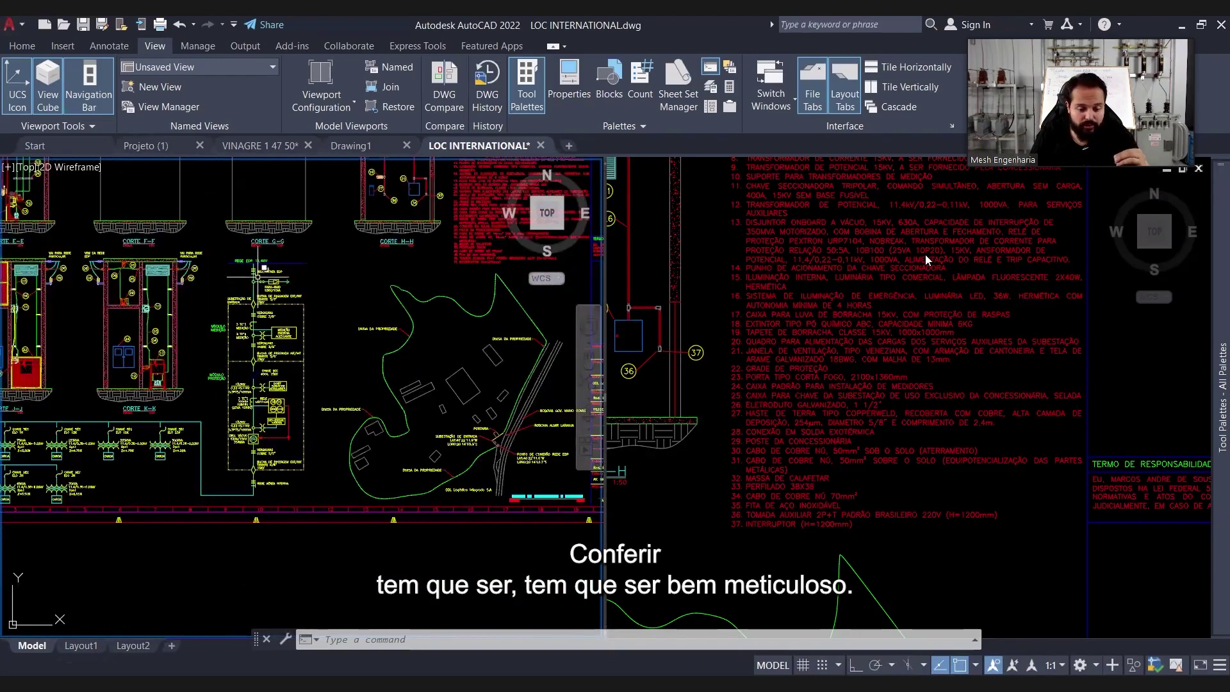
{"action": "middle_click_drag", "start_coordinate": [259, 275], "coordinate": [257, 260]}
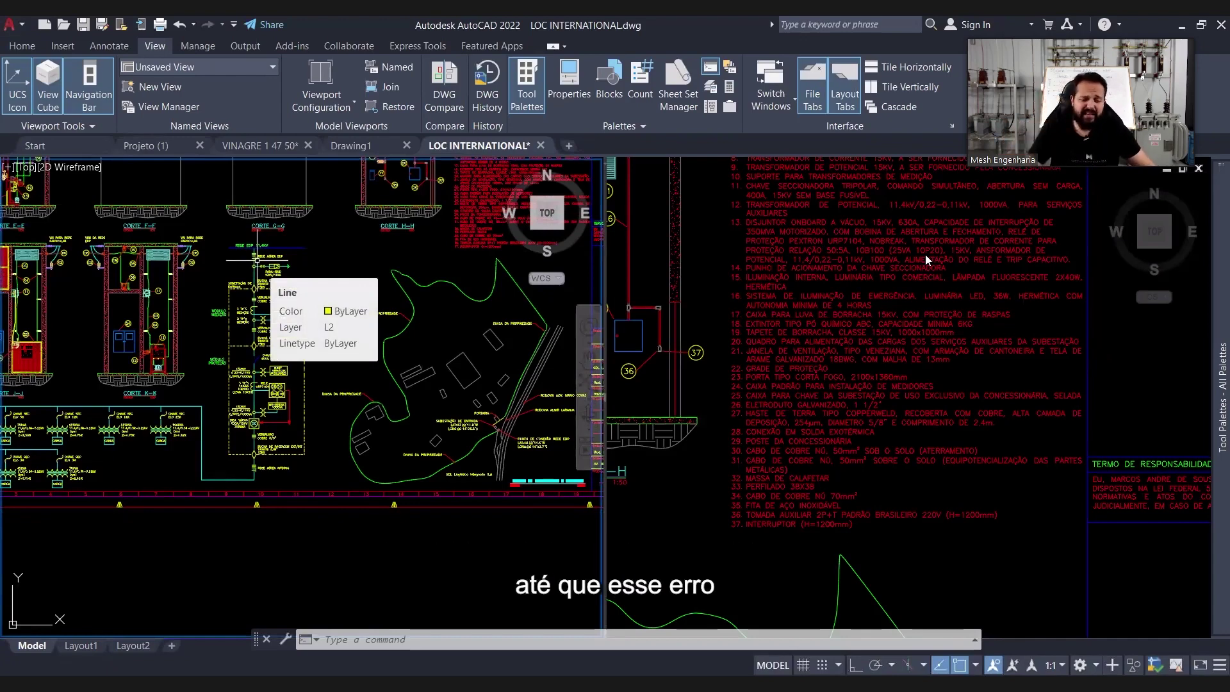
{"action": "scroll", "coordinate": [256, 260], "scroll_direction": "up", "scroll_amount": 4}
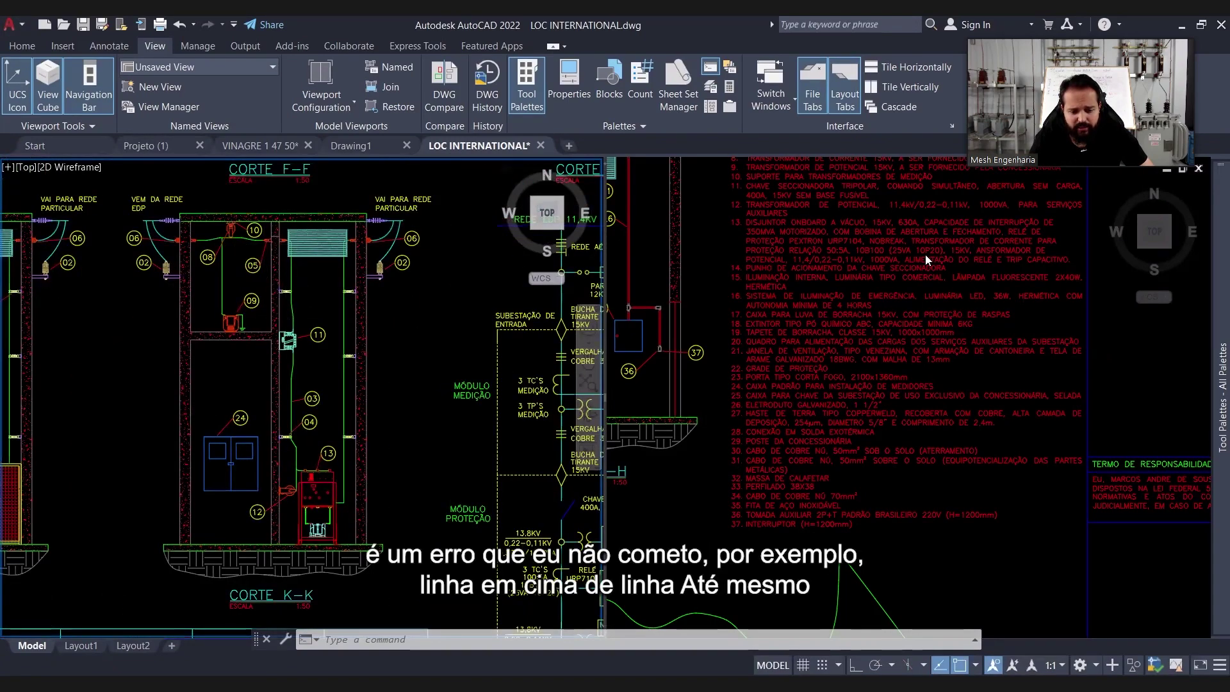
{"action": "scroll", "coordinate": [287, 317], "scroll_direction": "down", "scroll_amount": 2}
{"action": "scroll", "coordinate": [307, 313], "scroll_direction": "down", "scroll_amount": 2}
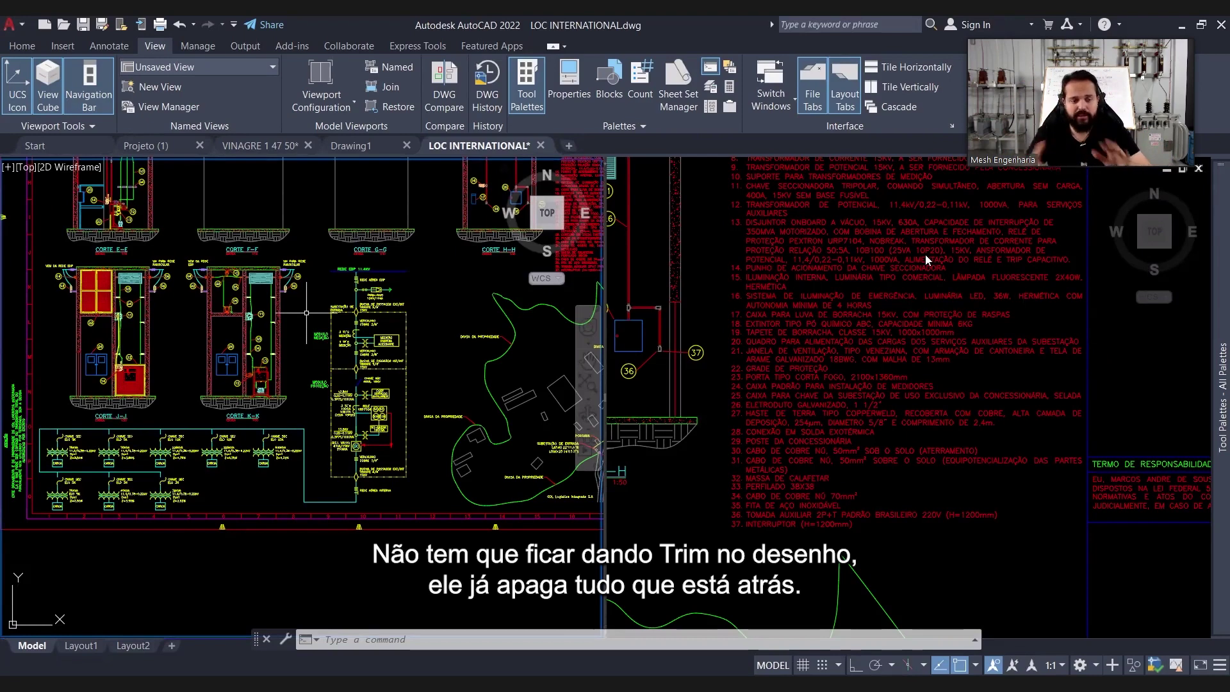
Inspect the linework and layers of section K-K, including the fine detail of the item 02 surge arrester block
{"action": "scroll", "coordinate": [275, 280], "scroll_direction": "up", "scroll_amount": 4}
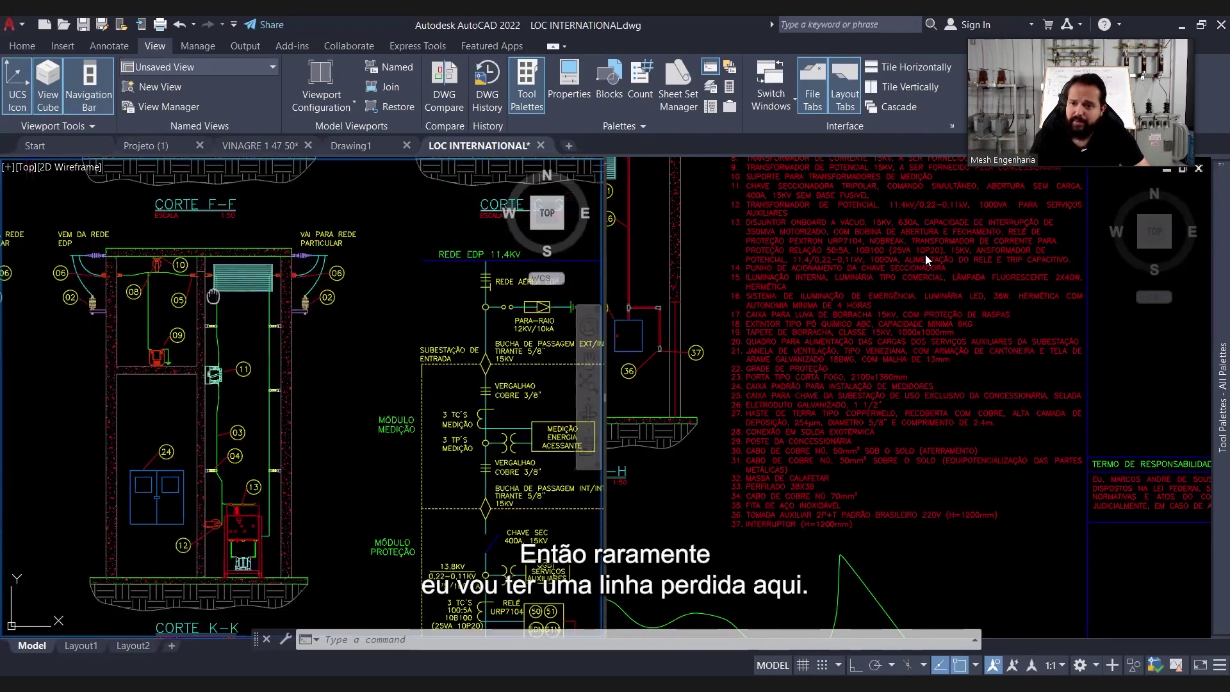
{"action": "mouse_move", "coordinate": [214, 295]}
{"action": "middle_mouse_down"}
{"action": "mouse_move", "coordinate": [347, 345]}
{"action": "mouse_move", "coordinate": [297, 333]}
{"action": "middle_mouse_up"}
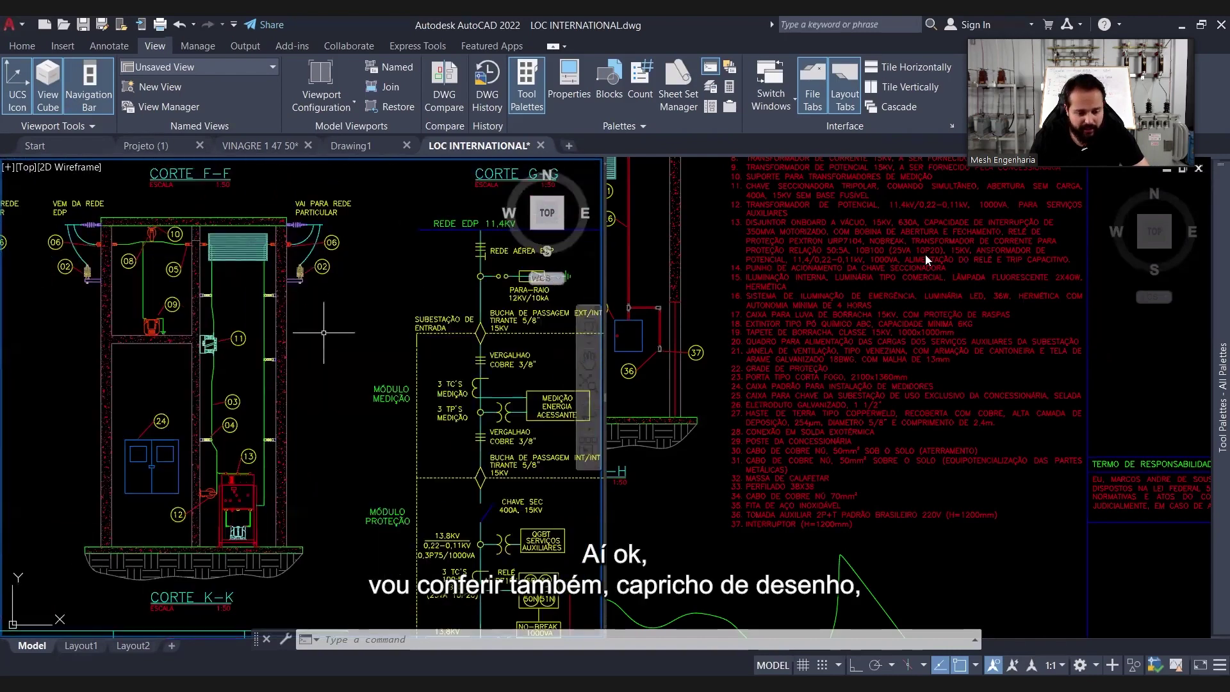
{"action": "middle_click_drag", "start_coordinate": [238, 240], "coordinate": [235, 234]}
{"action": "mouse_move", "coordinate": [291, 443]}
{"action": "middle_mouse_down"}
{"action": "mouse_move", "coordinate": [259, 400]}
{"action": "mouse_move", "coordinate": [275, 414]}
{"action": "middle_mouse_up"}
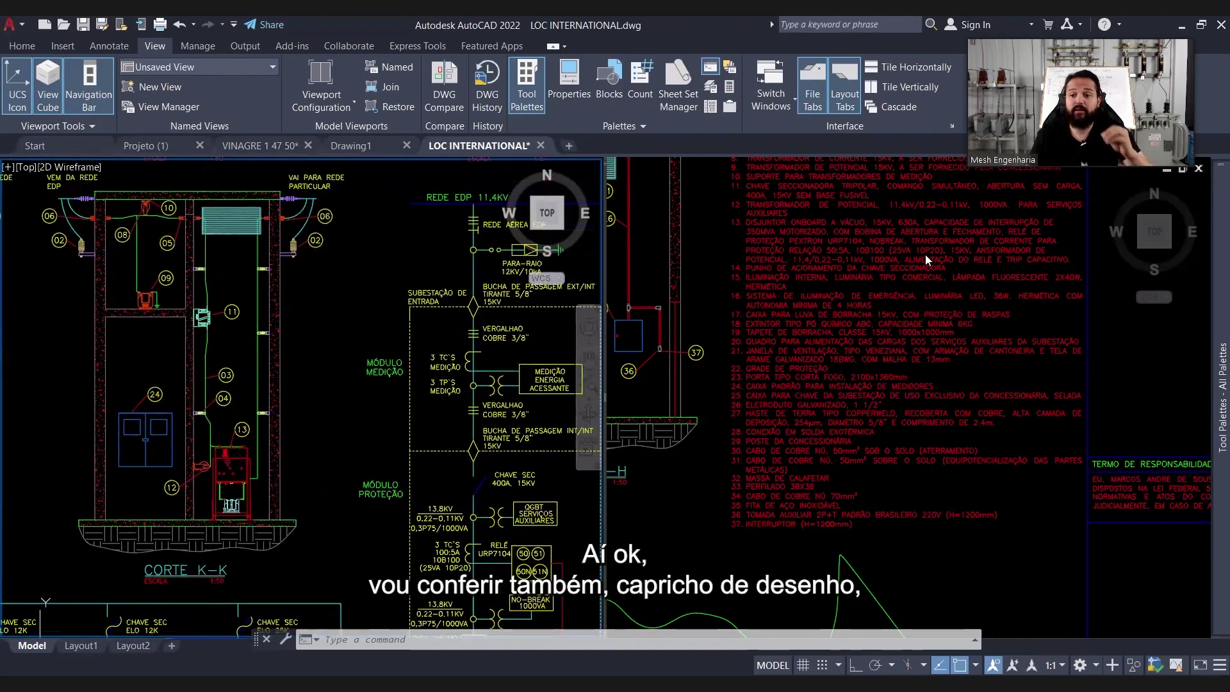
{"action": "mouse_move", "coordinate": [279, 420]}
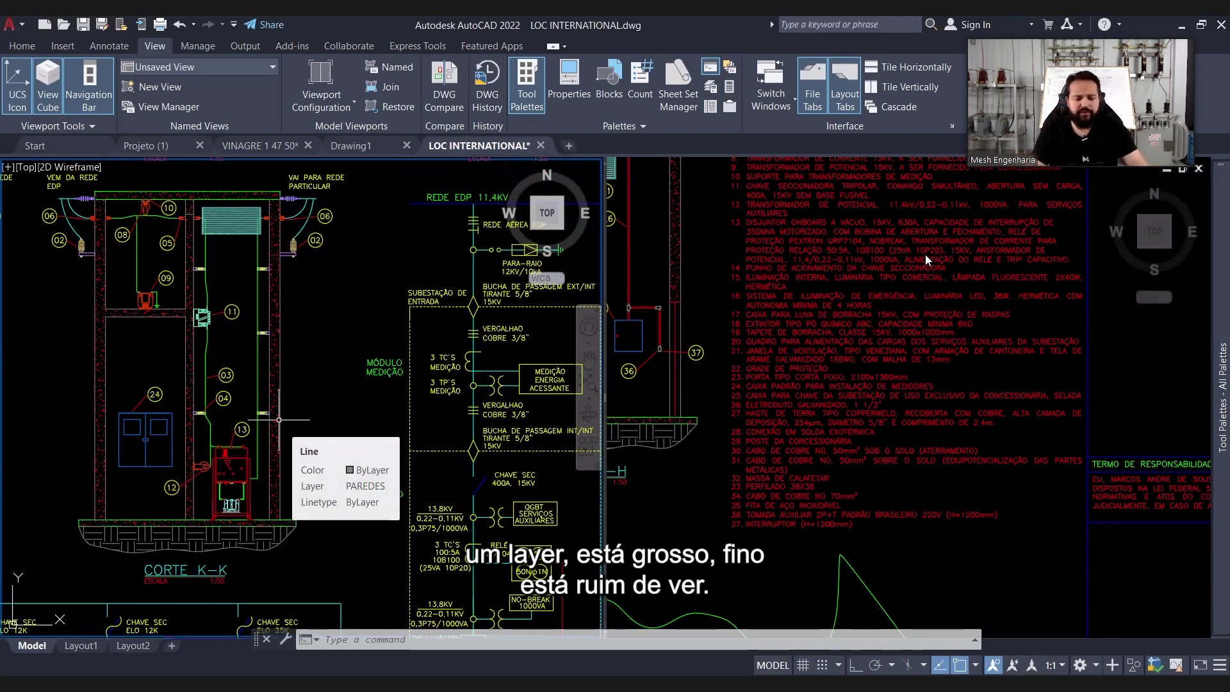
{"action": "scroll", "coordinate": [319, 261], "scroll_direction": "up", "scroll_amount": 5}
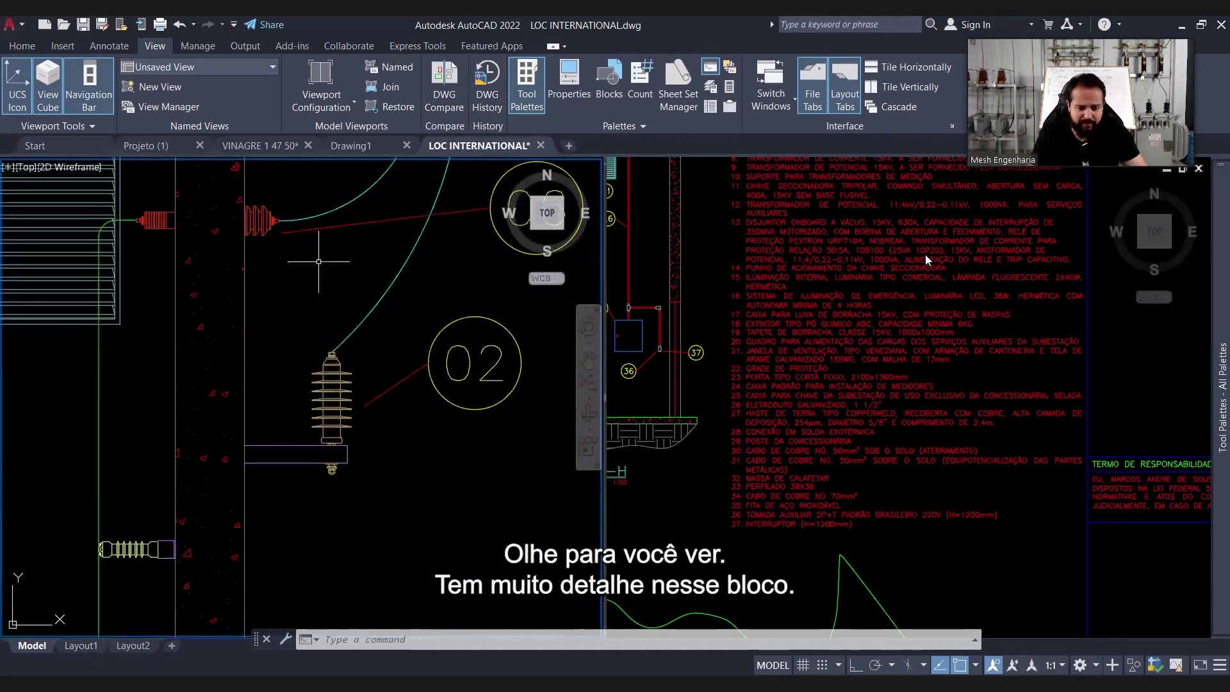
{"action": "mouse_move", "coordinate": [248, 350]}
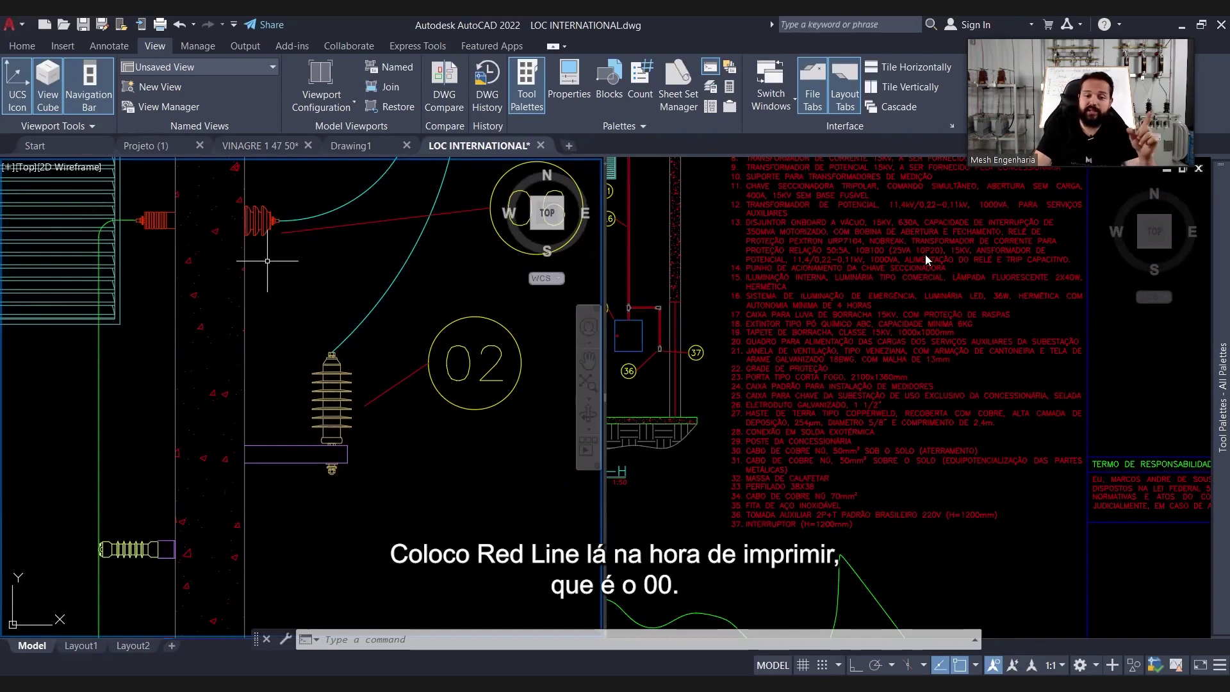
{"action": "scroll", "coordinate": [254, 346], "scroll_direction": "down", "scroll_amount": 2}
{"action": "scroll", "coordinate": [254, 345], "scroll_direction": "down", "scroll_amount": 4}
{"action": "middle_click_drag", "start_coordinate": [191, 361], "coordinate": [361, 290]}
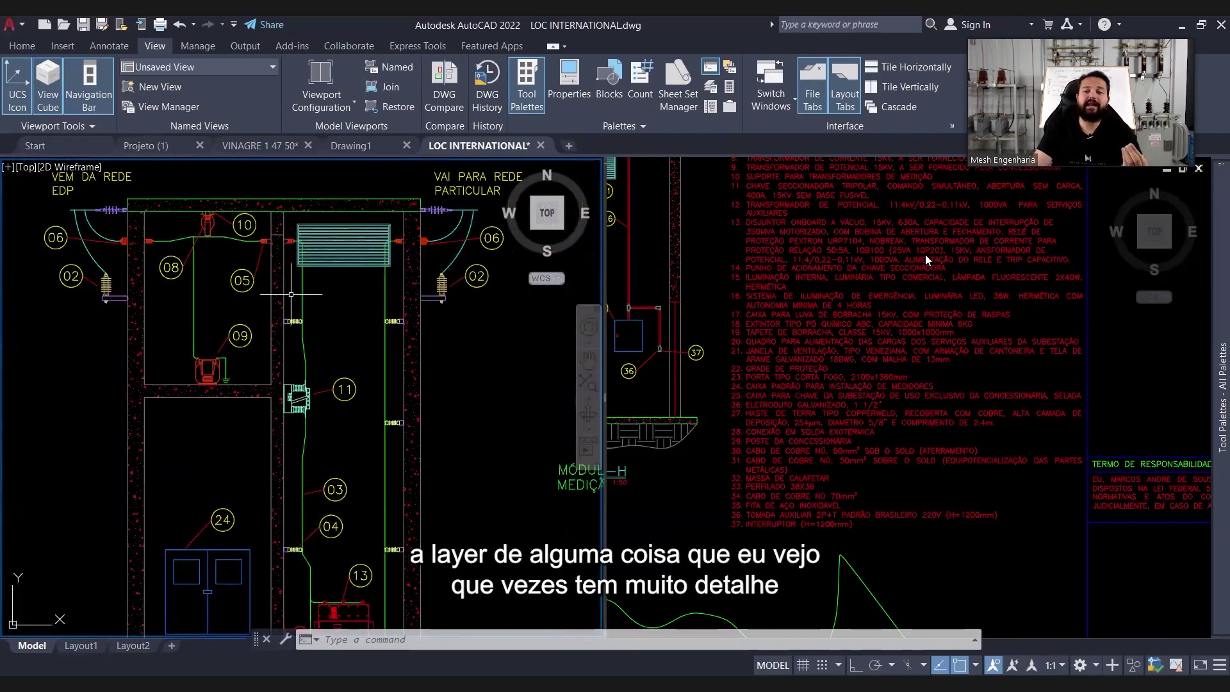
Look over section K-K once more and return to an overview of all the project sheets
{"action": "scroll", "coordinate": [291, 294], "scroll_direction": "down", "scroll_amount": 2}
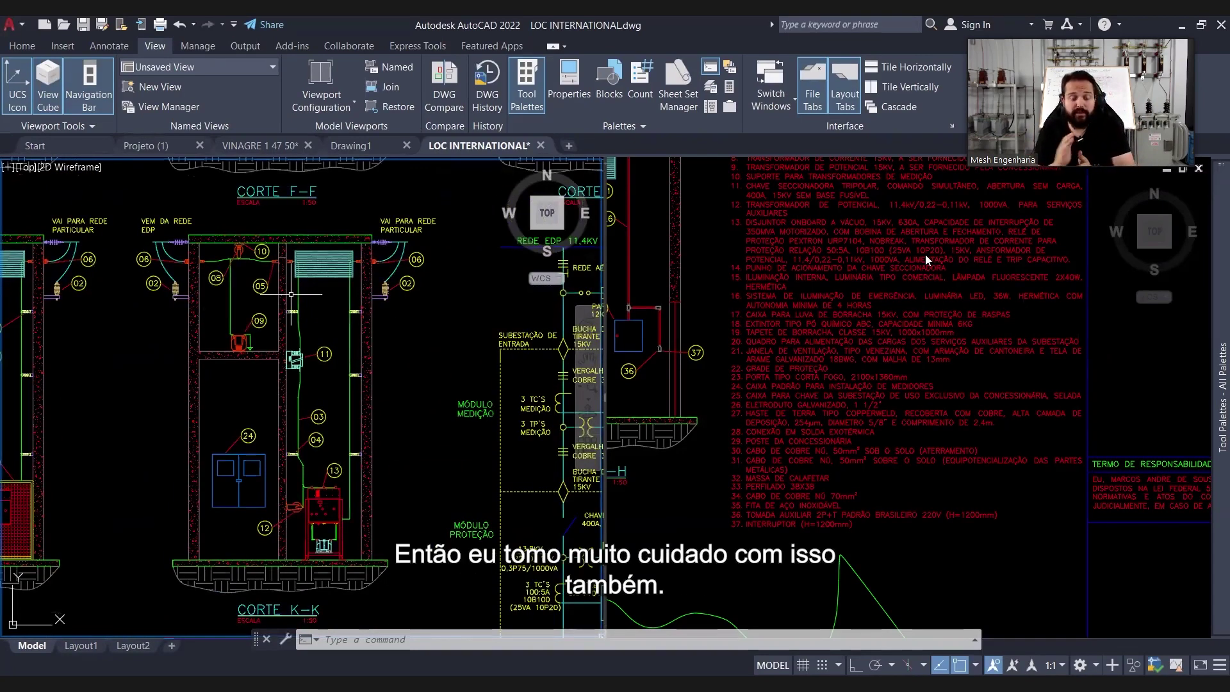
{"action": "middle_click_drag", "start_coordinate": [337, 315], "coordinate": [296, 307]}
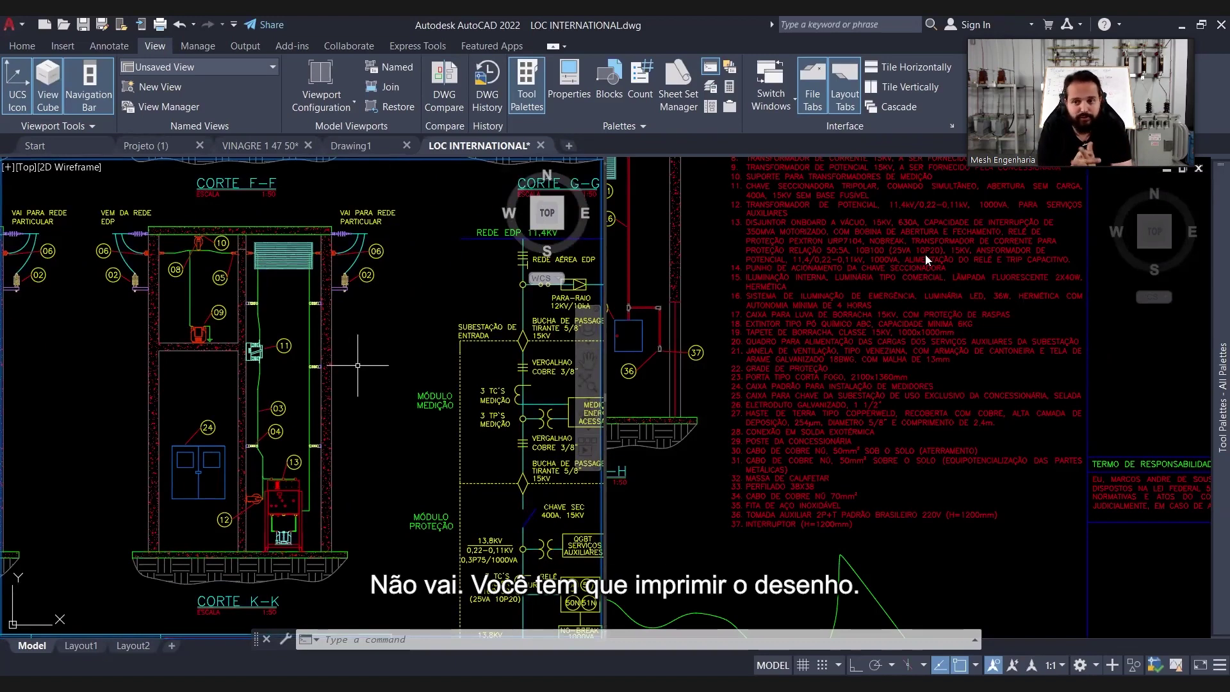
{"action": "middle_click_drag", "start_coordinate": [358, 365], "coordinate": [286, 324]}
{"action": "scroll", "coordinate": [349, 343], "scroll_direction": "down", "scroll_amount": 10}
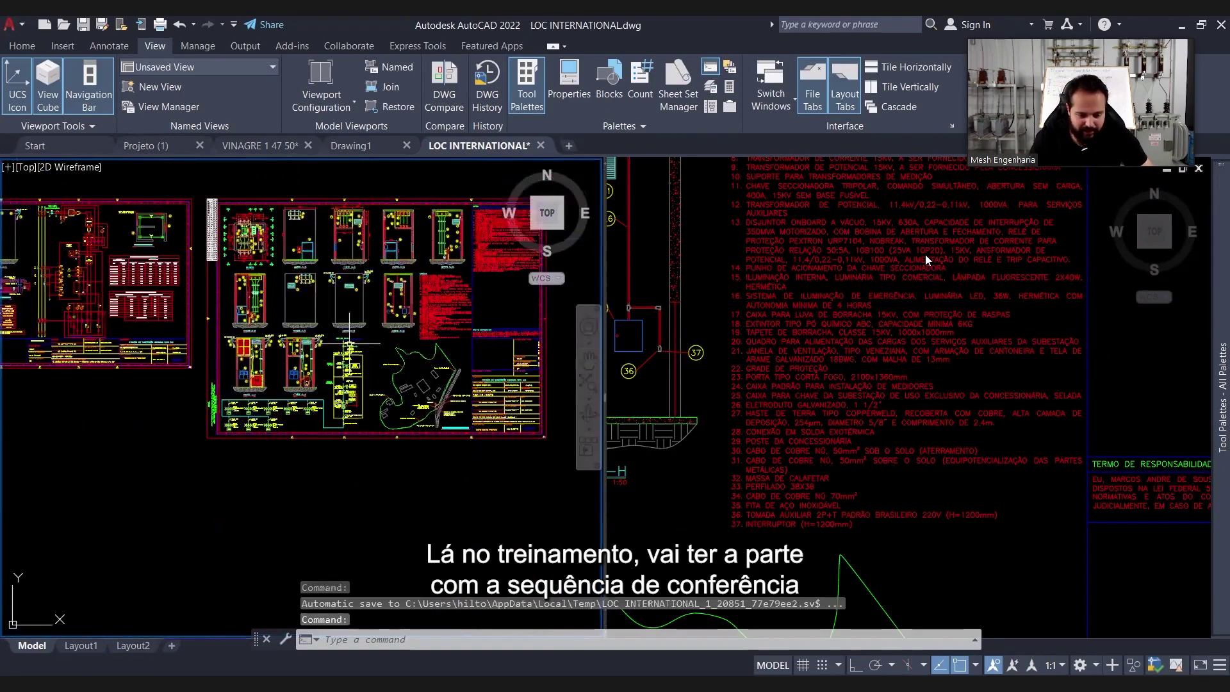
{"action": "scroll", "coordinate": [926, 259], "scroll_direction": "down", "scroll_amount": 2}
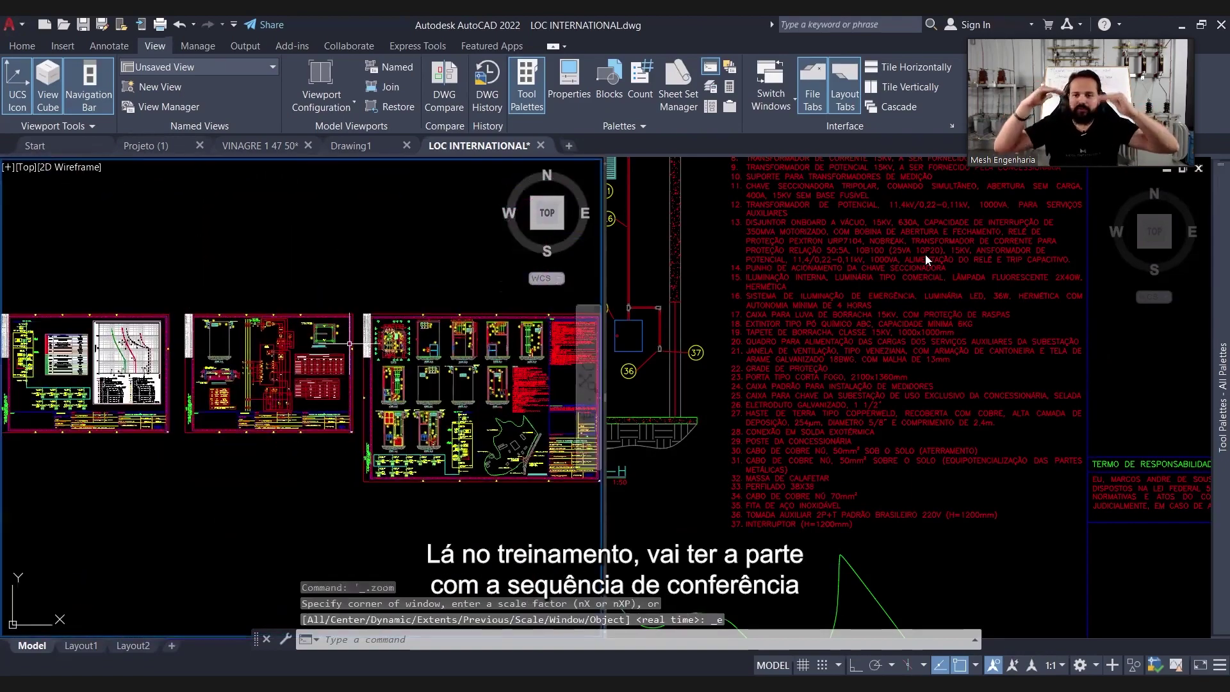